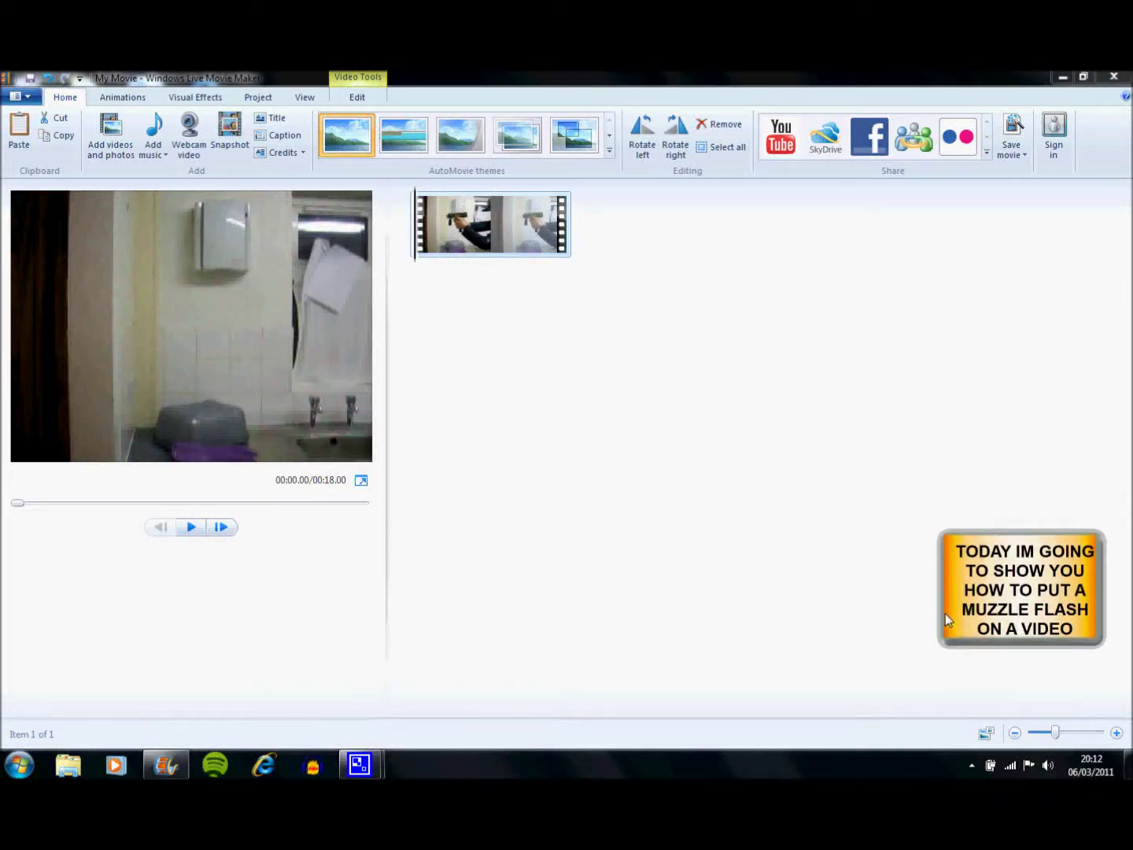
Step: Find the firing frame at 00:05.99 and split the gun clip there
left_click(195, 530)
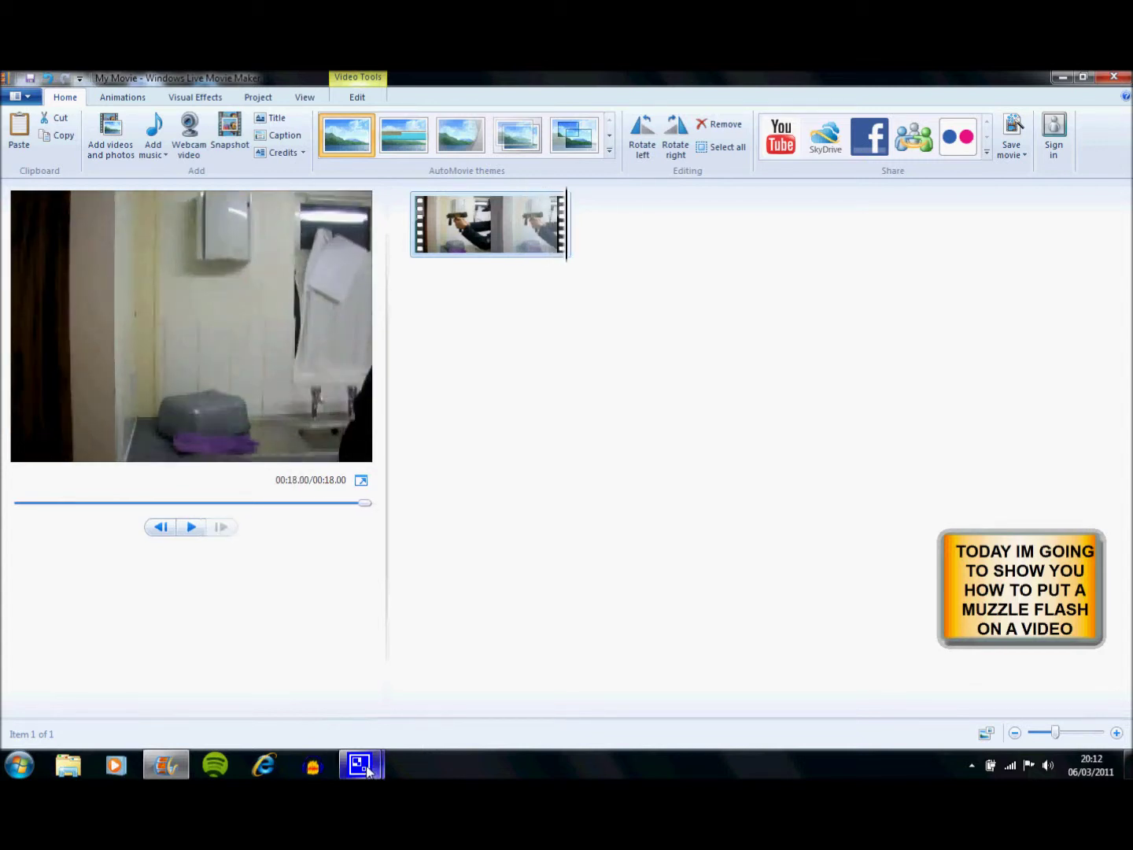
left_click_drag(359, 502, 110, 509)
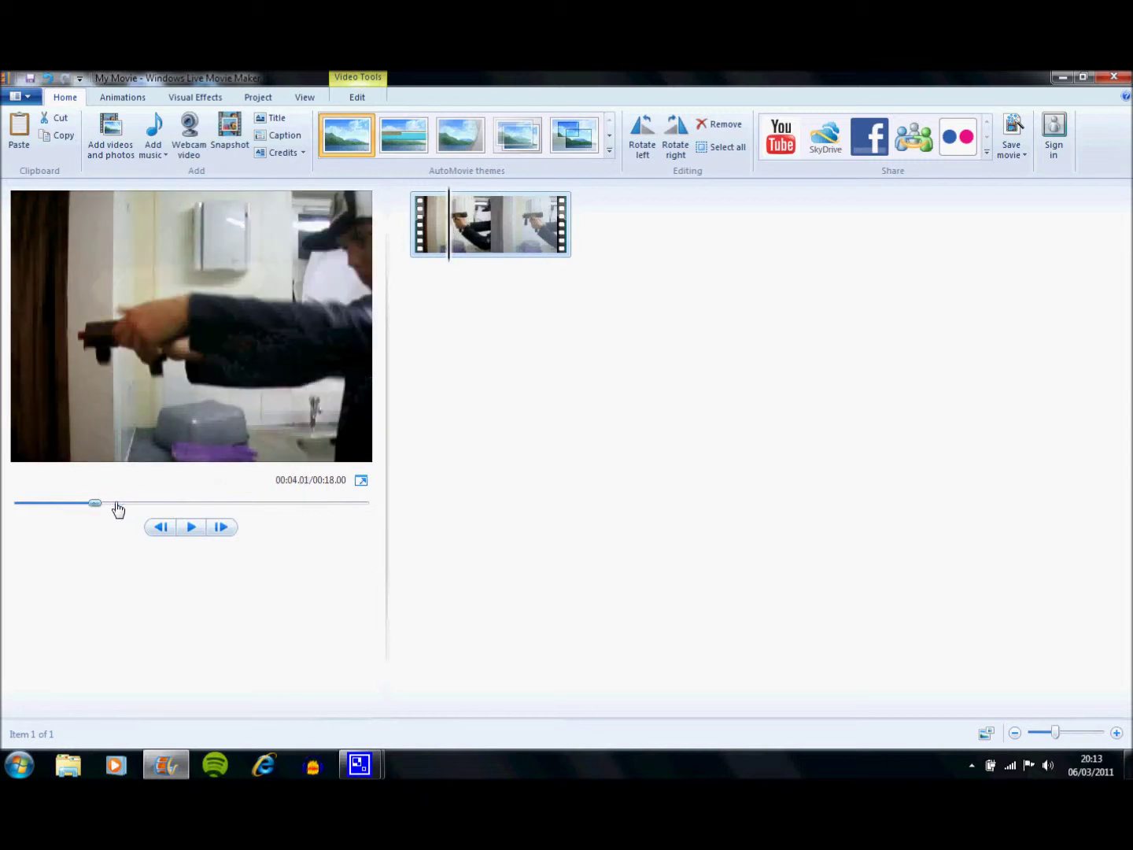
left_click(190, 527)
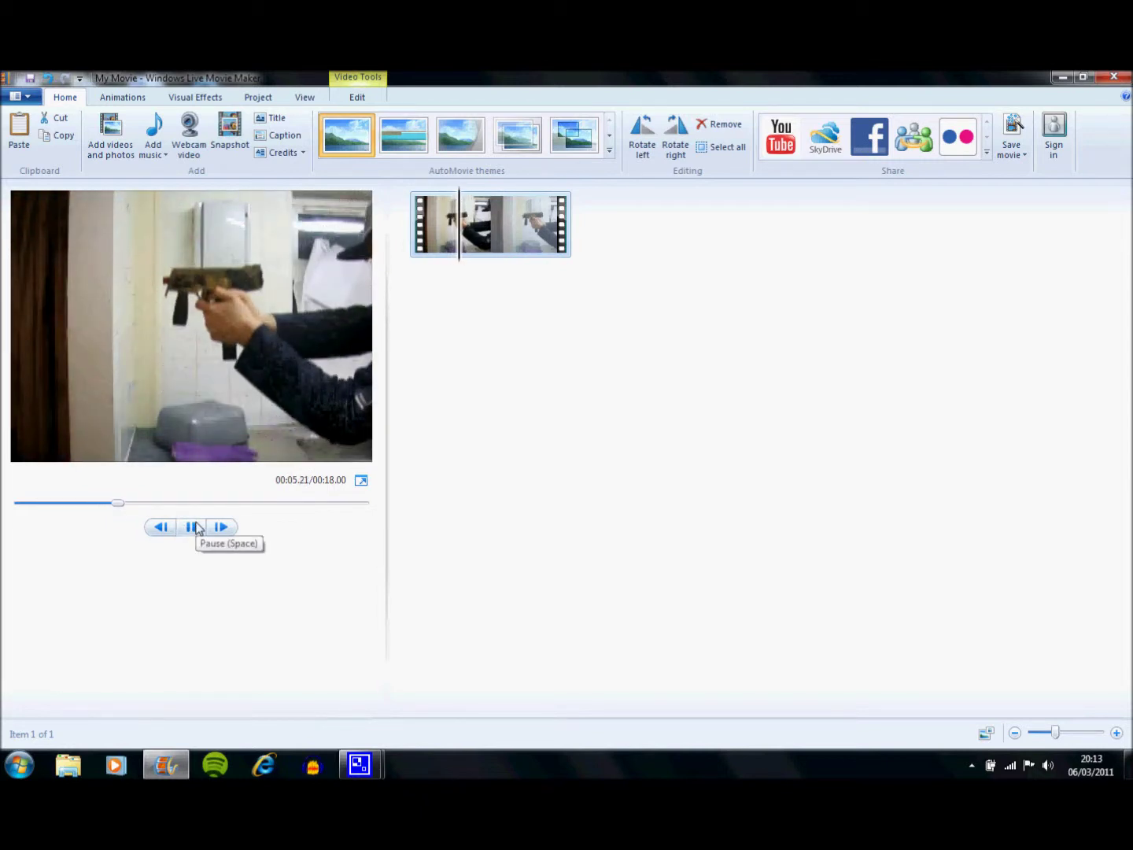
left_click(193, 527)
left_click(221, 528)
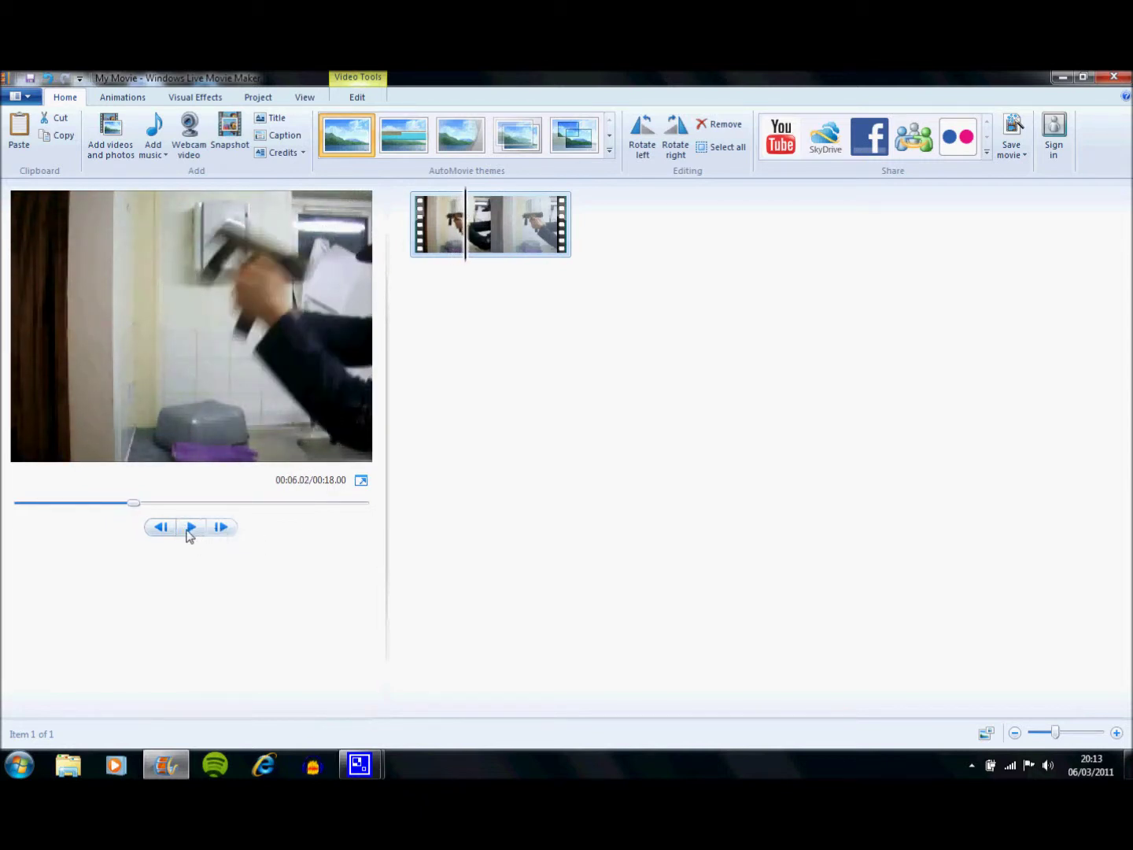
left_click(161, 528)
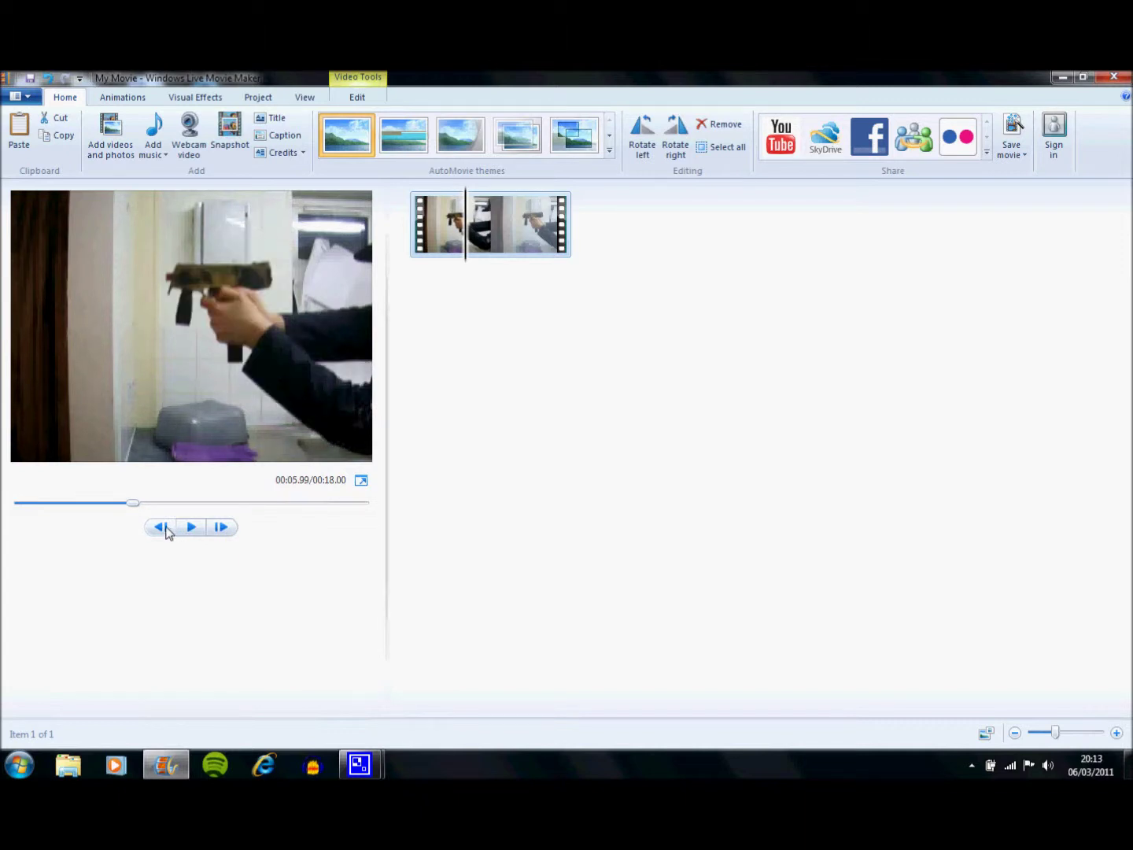
left_click(372, 97)
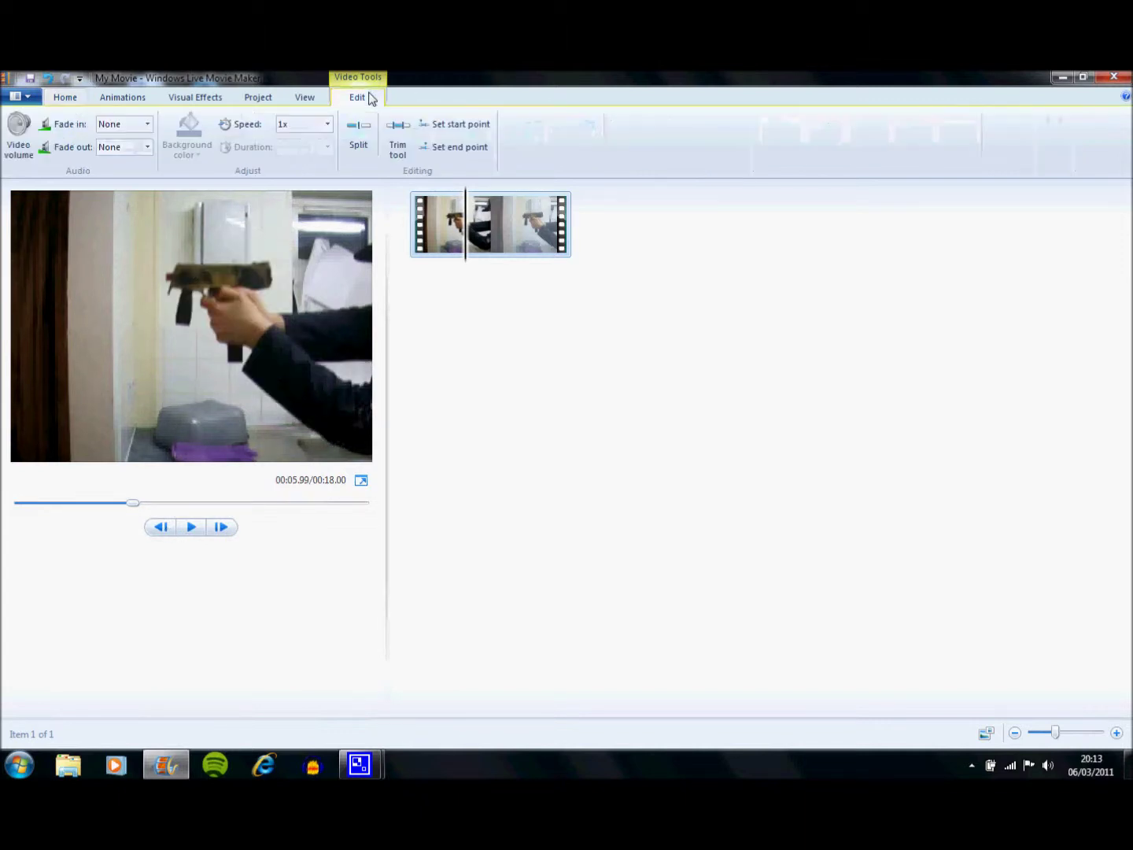
left_click(356, 147)
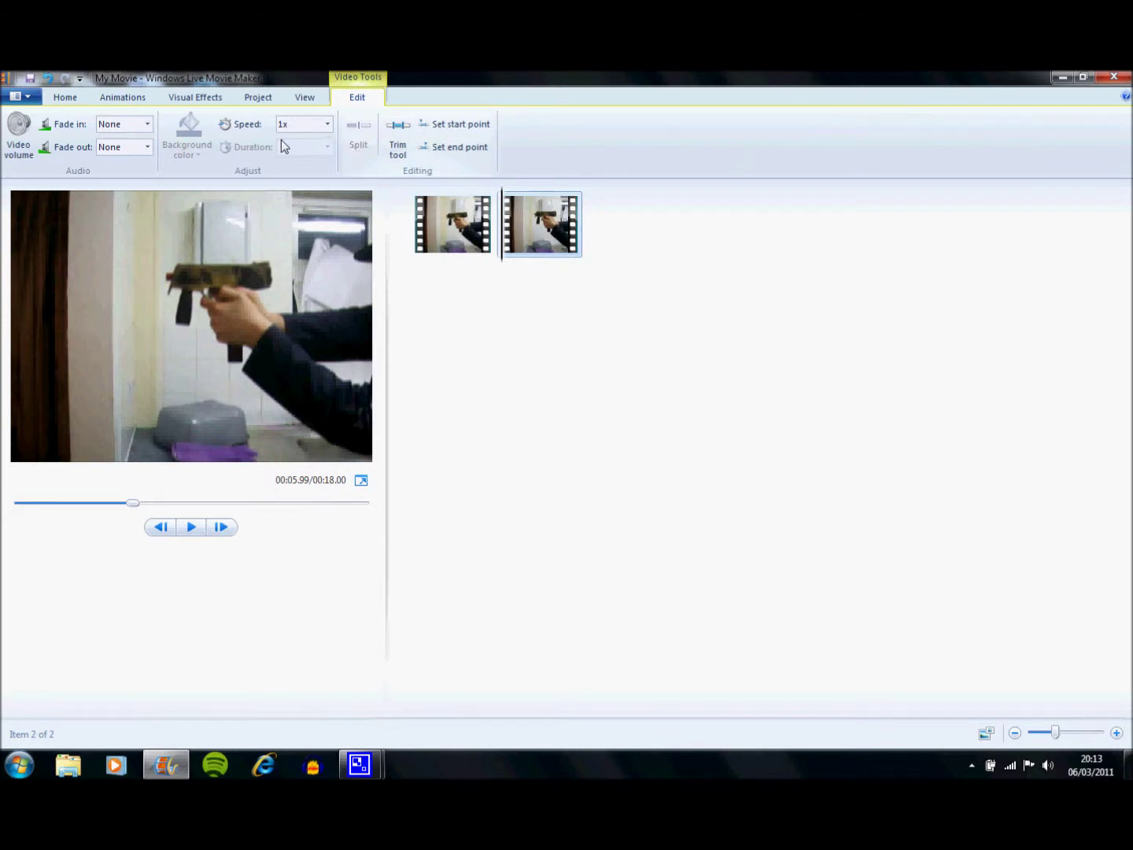
Step: Save a snapshot of the firing frame as SHOT 1 and delete the snapshot clip from the storyboard
left_click(73, 102)
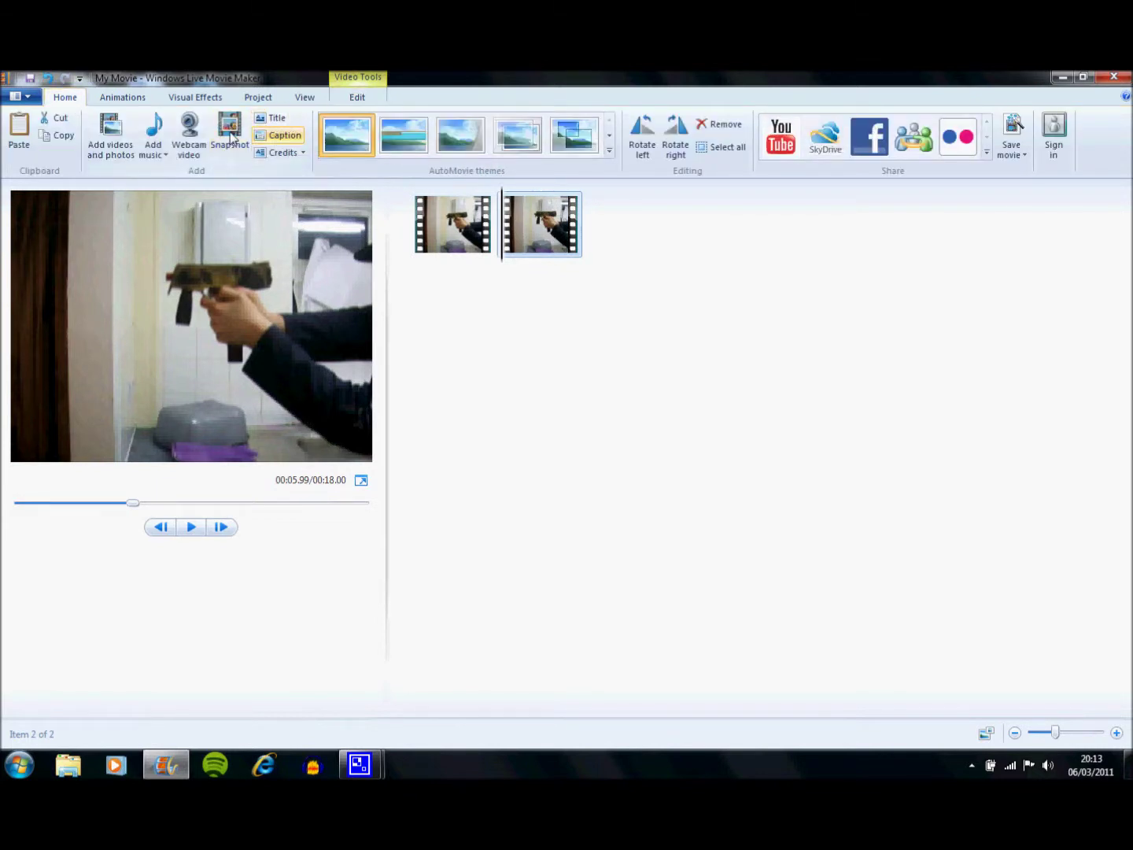
left_click(222, 138)
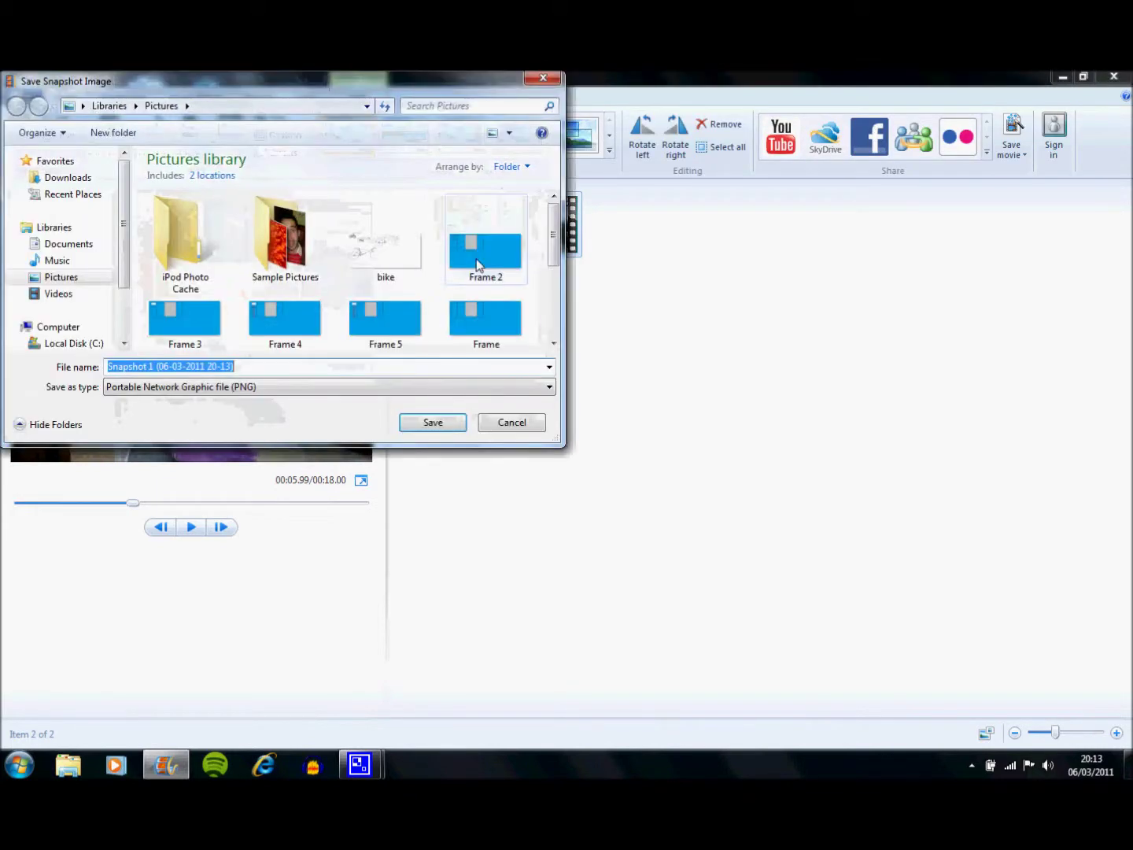
type("sho")
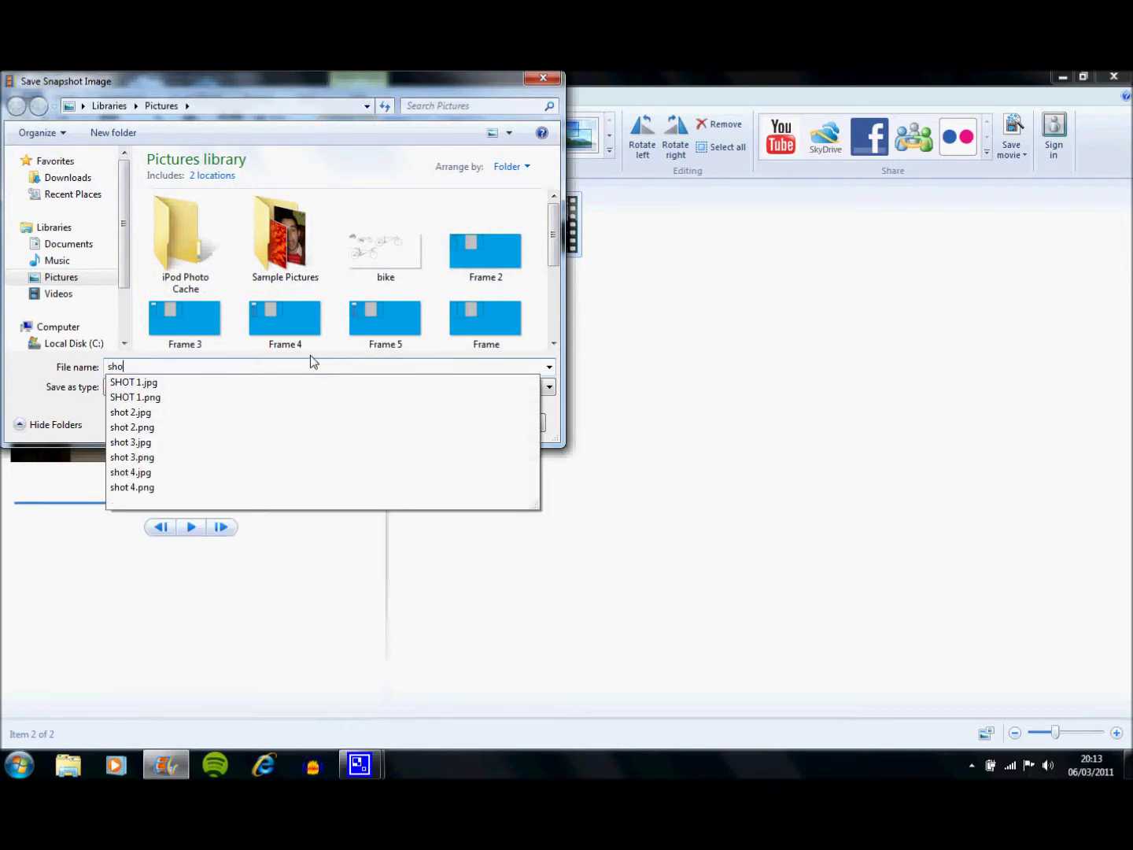
key("Down")
key("Return")
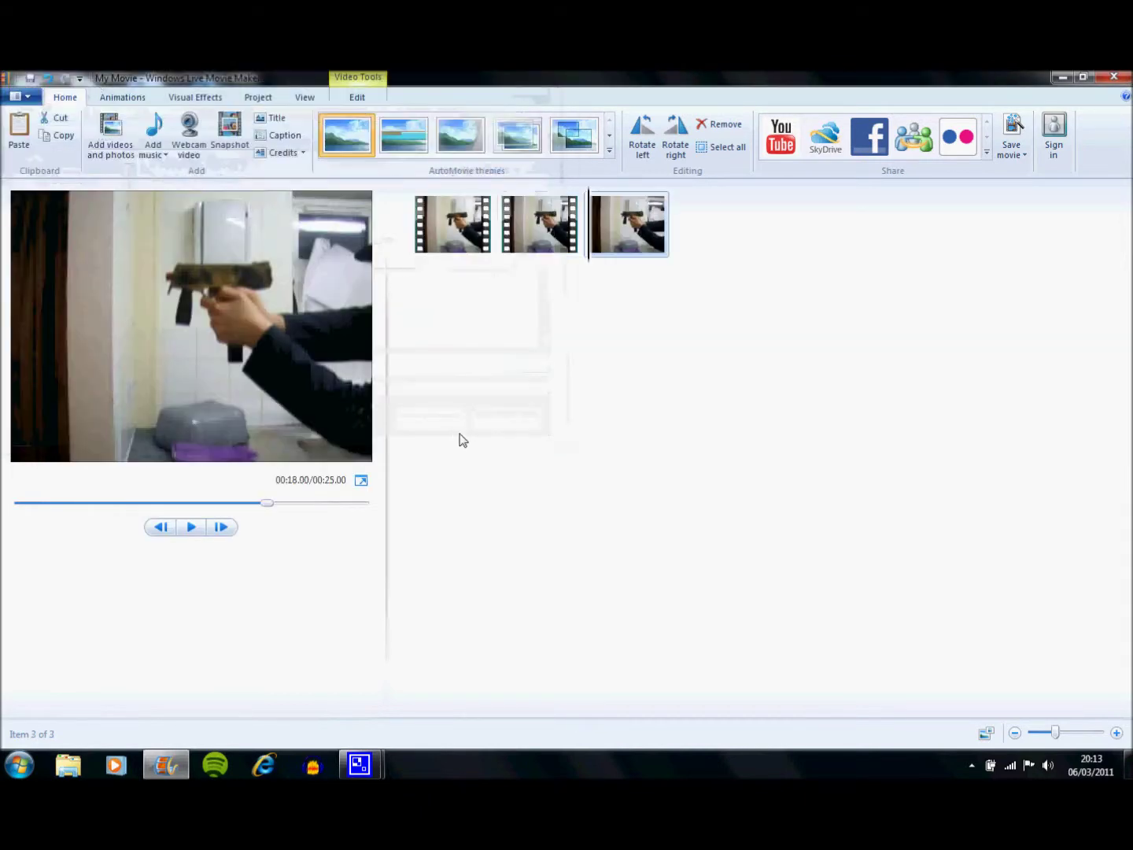
key("Delete")
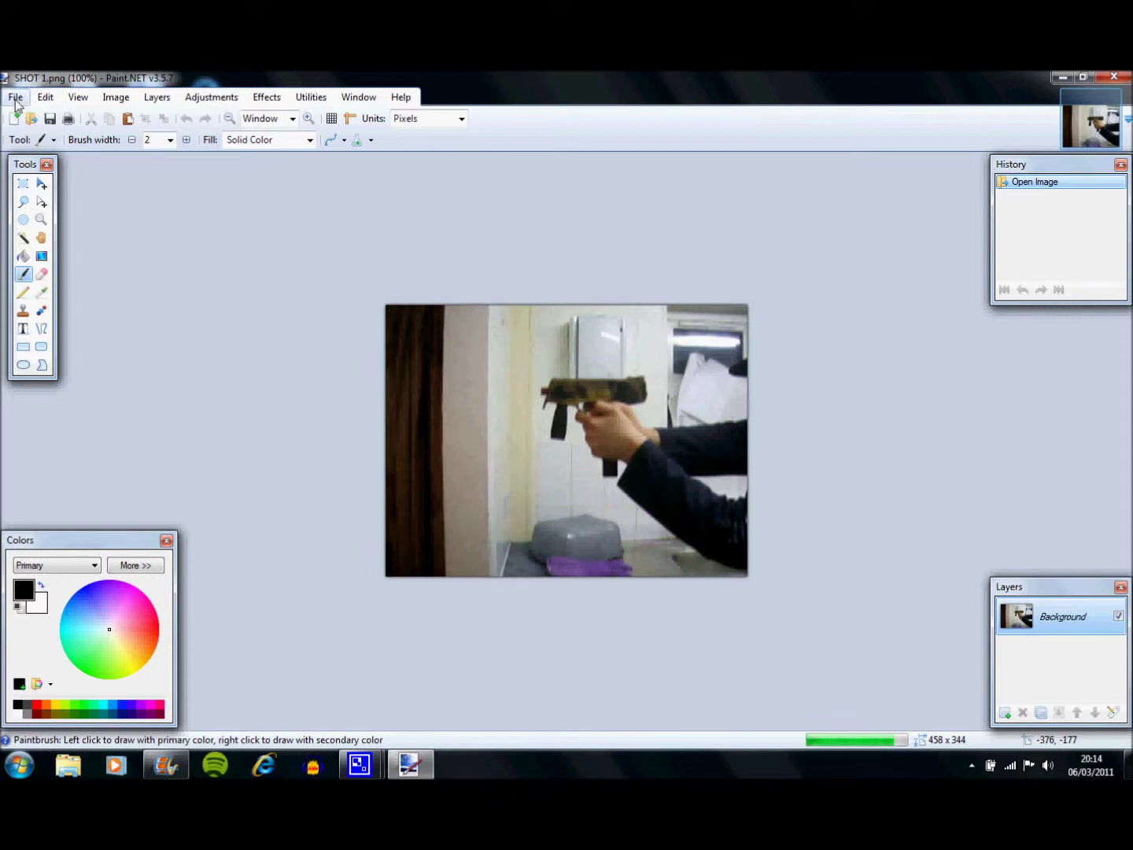
Step: Import the 'muzzle flash' image as a new layer and drag it beside the gun's muzzle
left_click(157, 97)
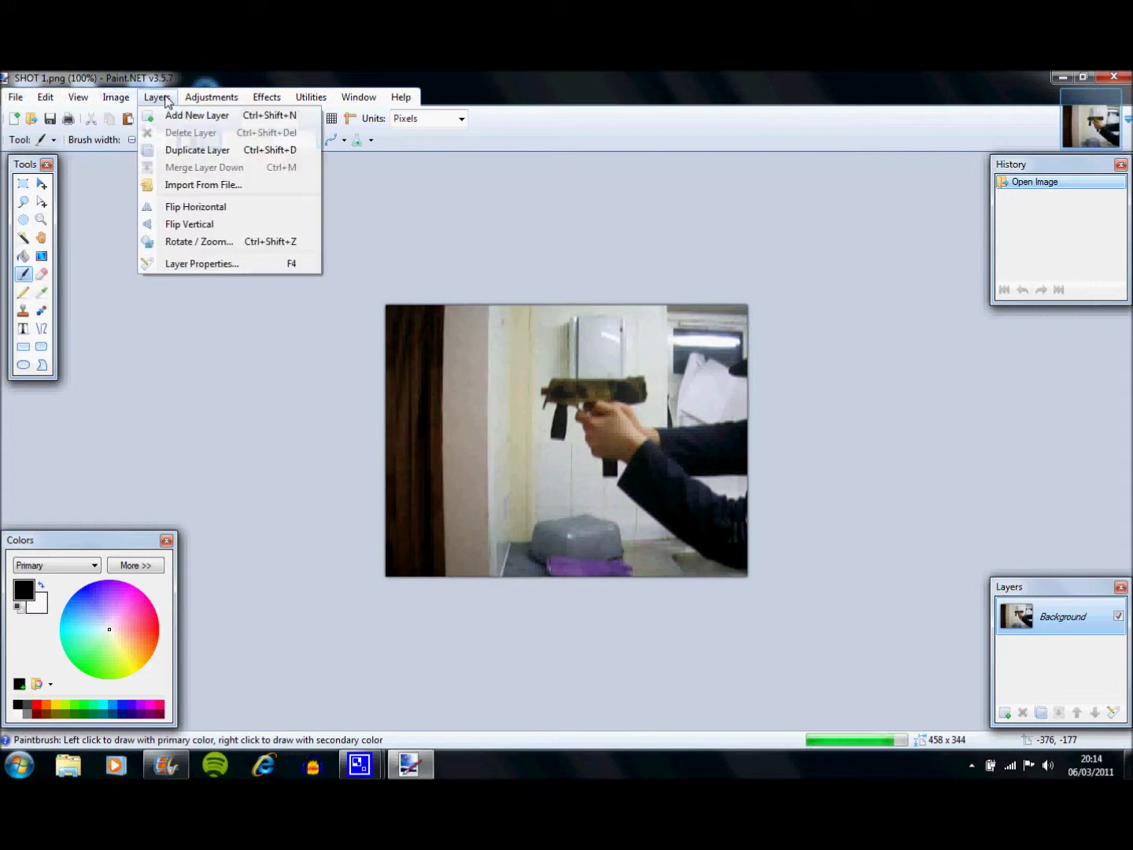
left_click(226, 187)
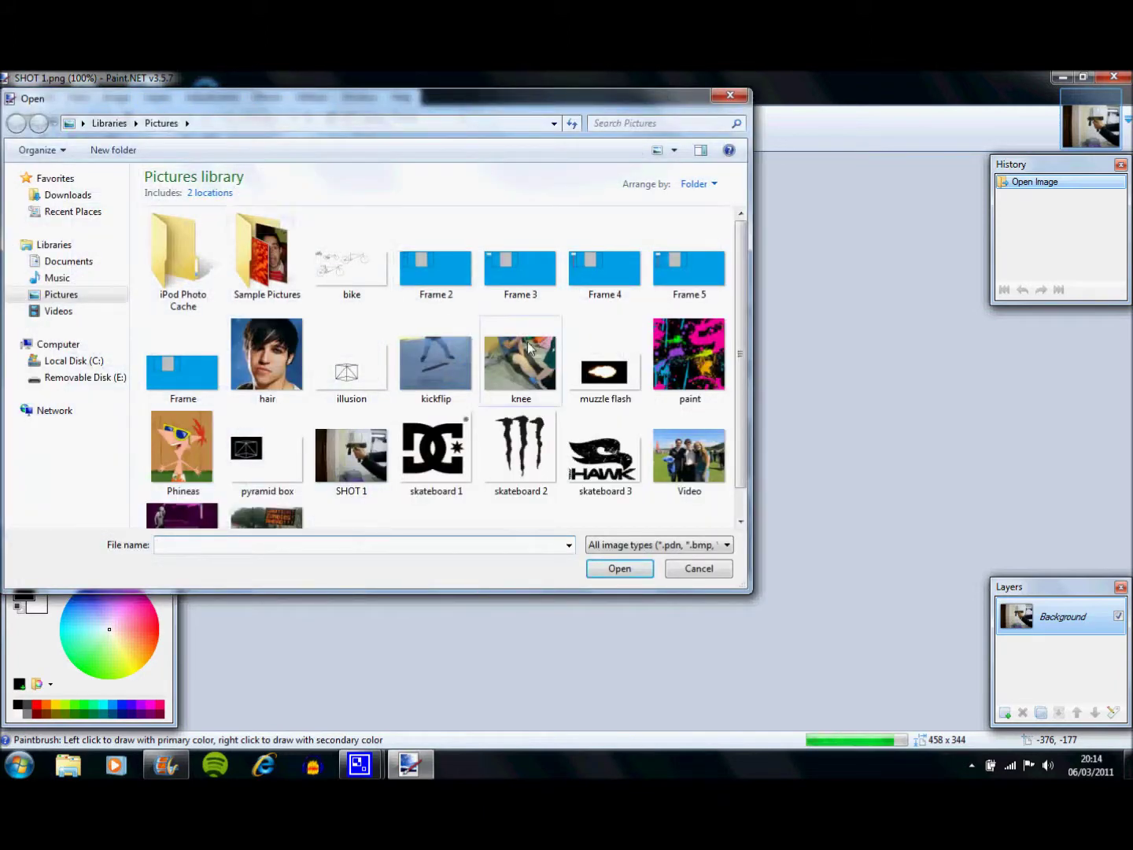
double_click(606, 378)
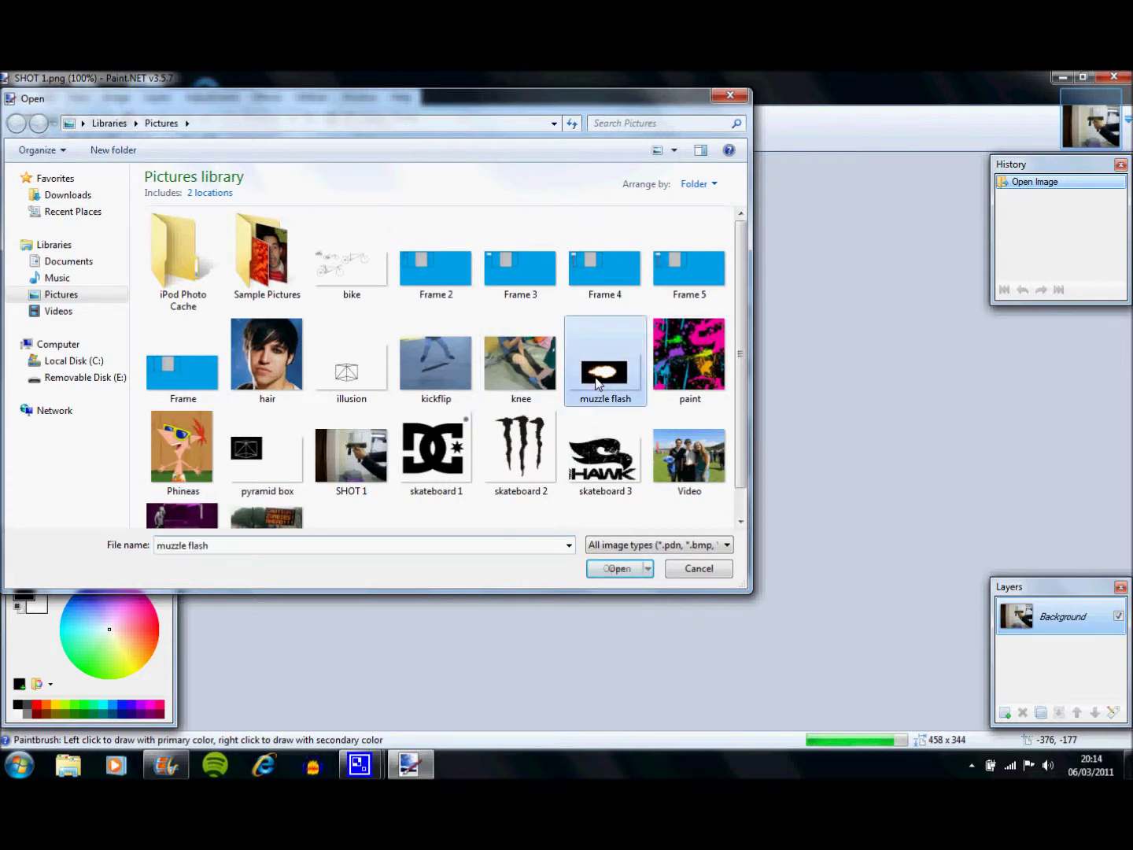
left_click_drag(476, 360, 492, 396)
Step: Erase the dark background around the muzzle flash with a colour selection
left_click(26, 237)
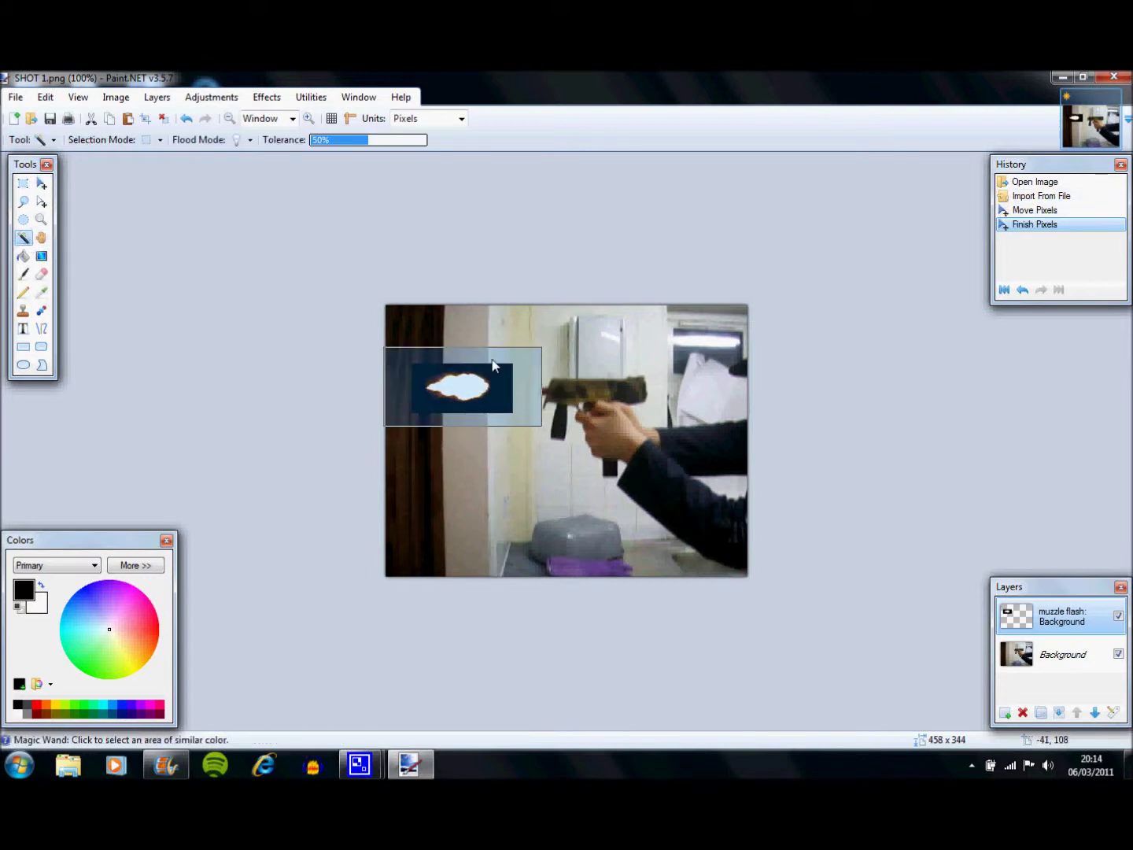
left_click(508, 408)
key("Delete")
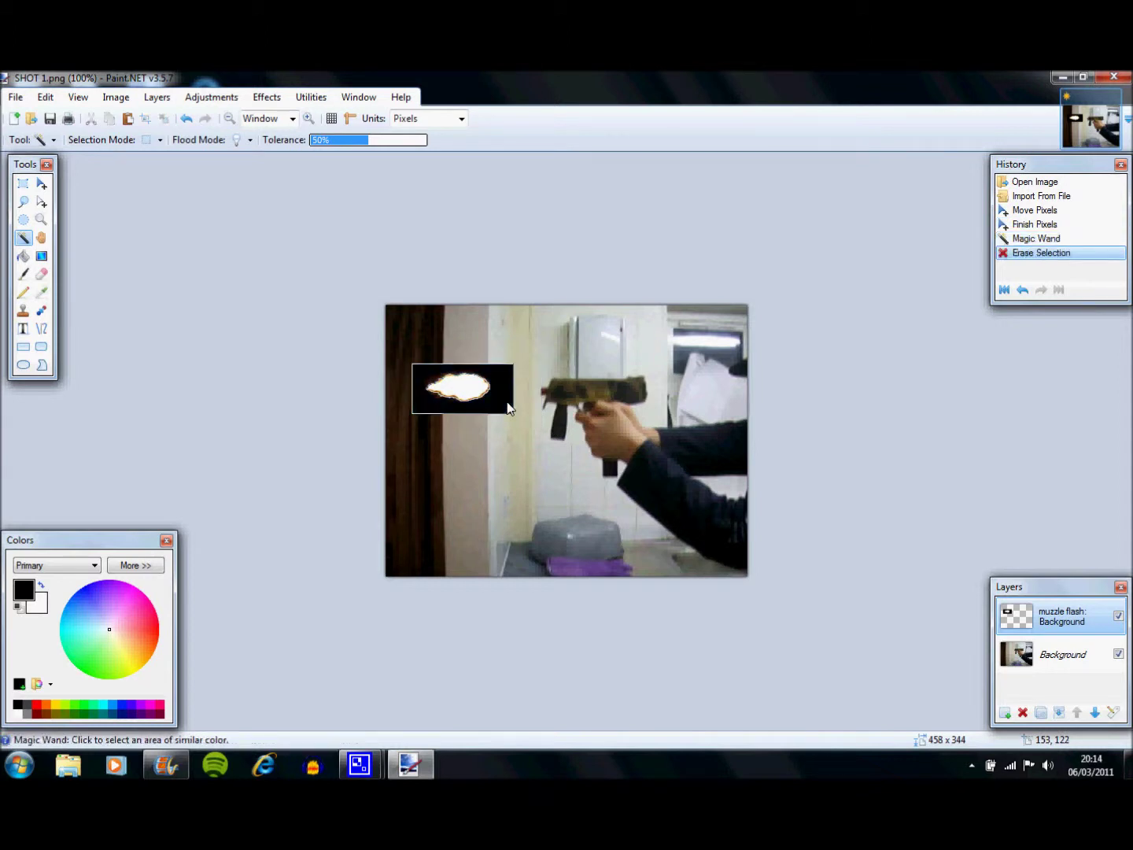
Step: Select the muzzle flash and move it onto the gun barrel's tip, then close the image
left_click(22, 184)
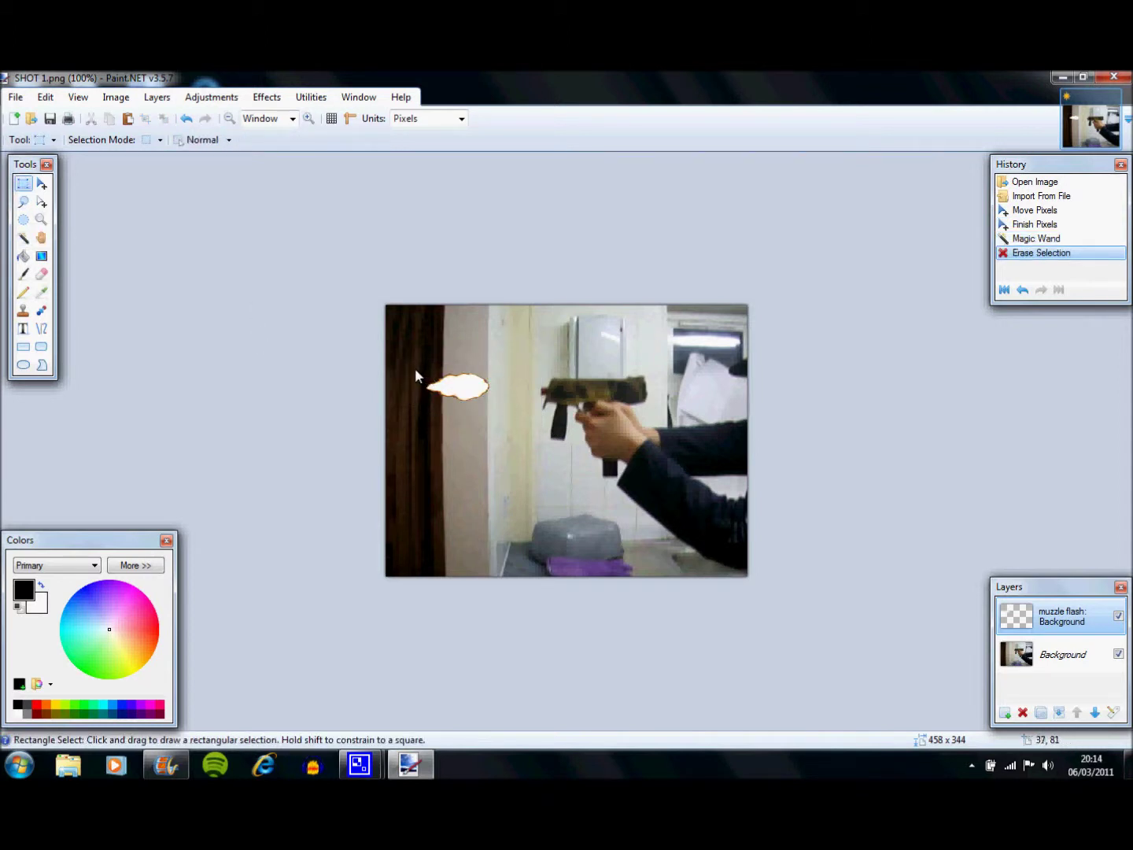
left_click_drag(415, 369, 499, 406)
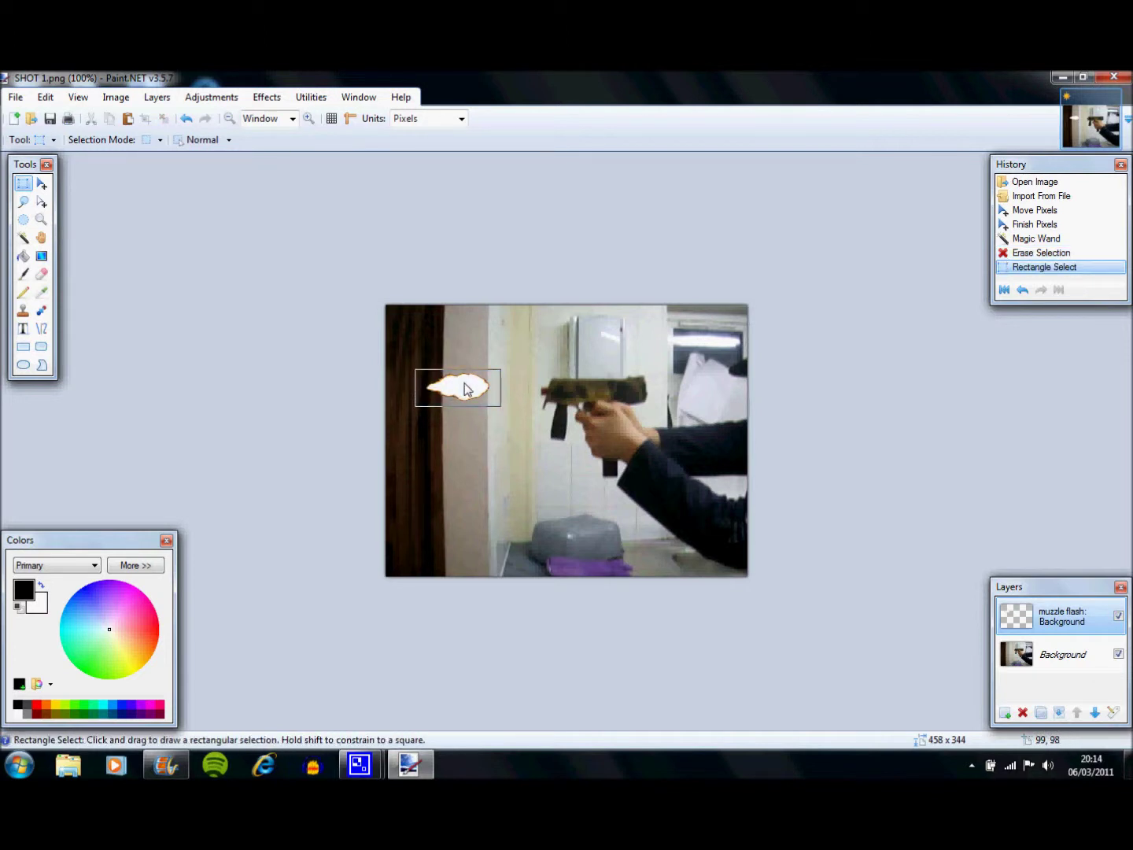
left_click_drag(464, 387, 416, 369)
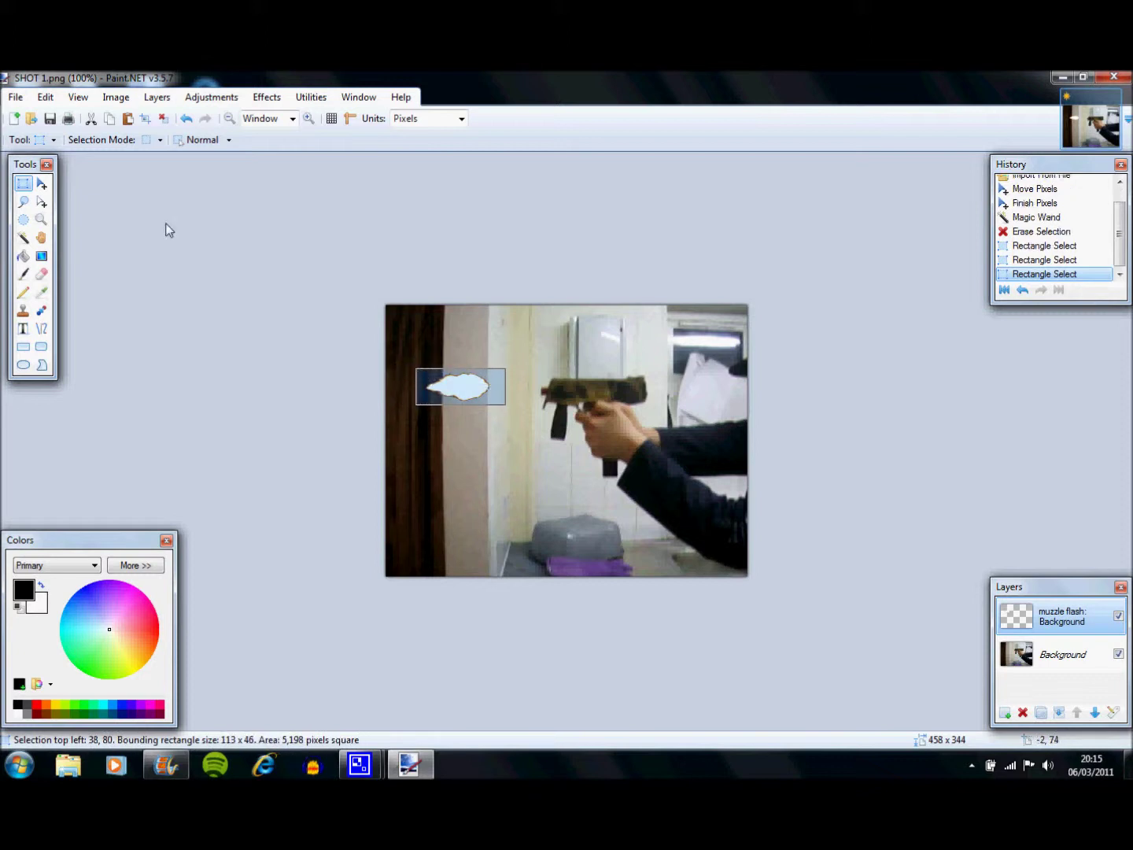
left_click(42, 183)
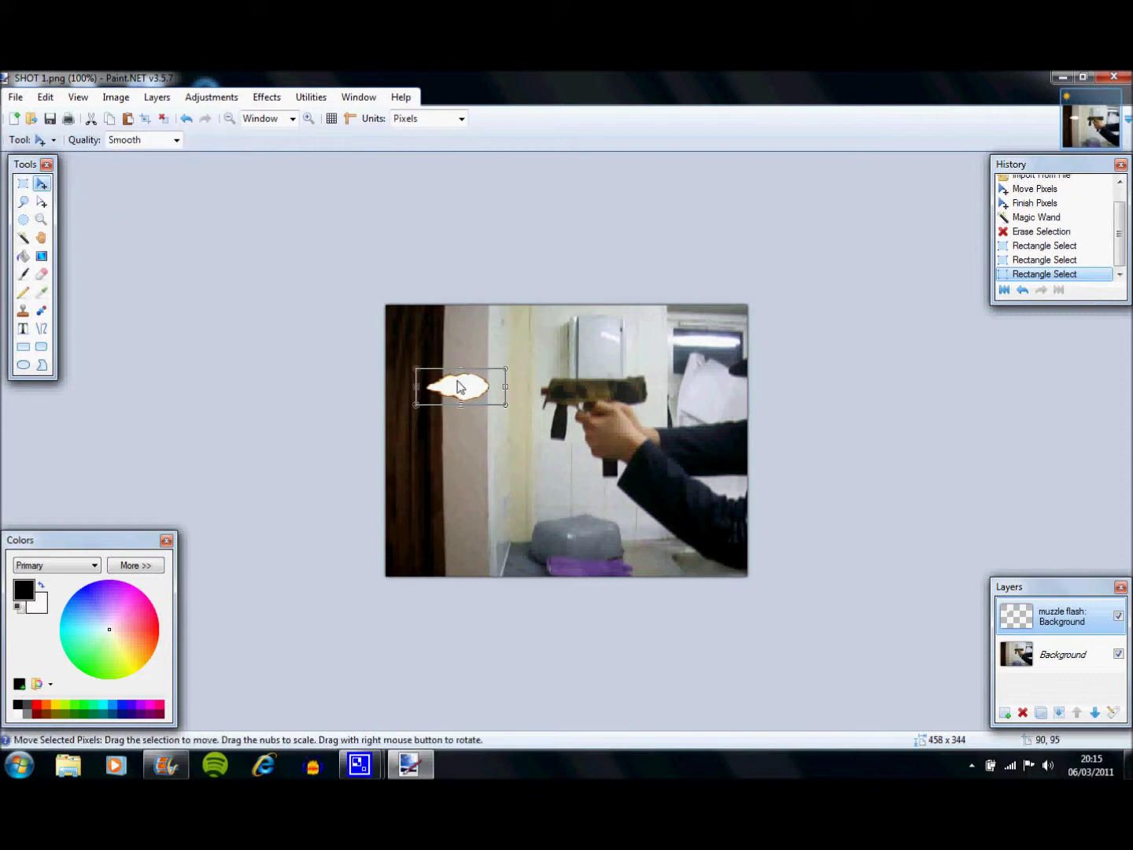
left_click_drag(461, 386, 509, 391)
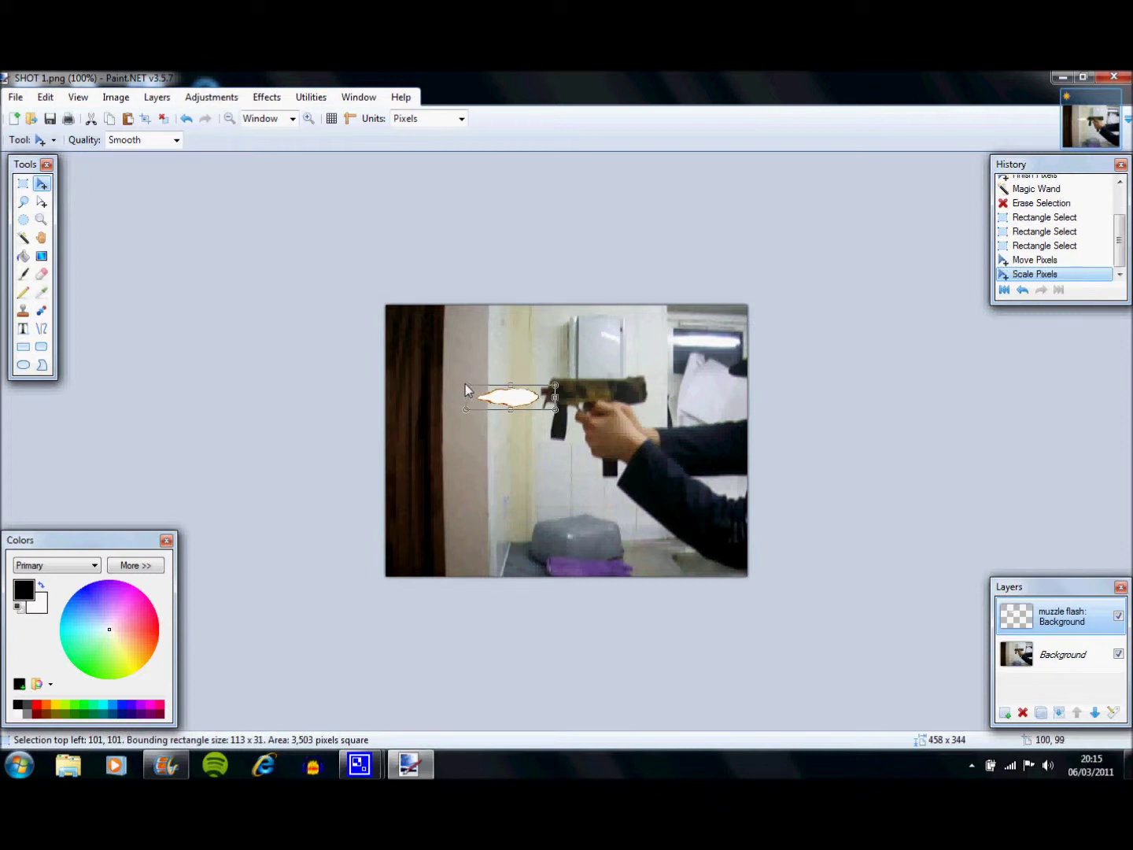
left_click_drag(509, 398, 508, 392)
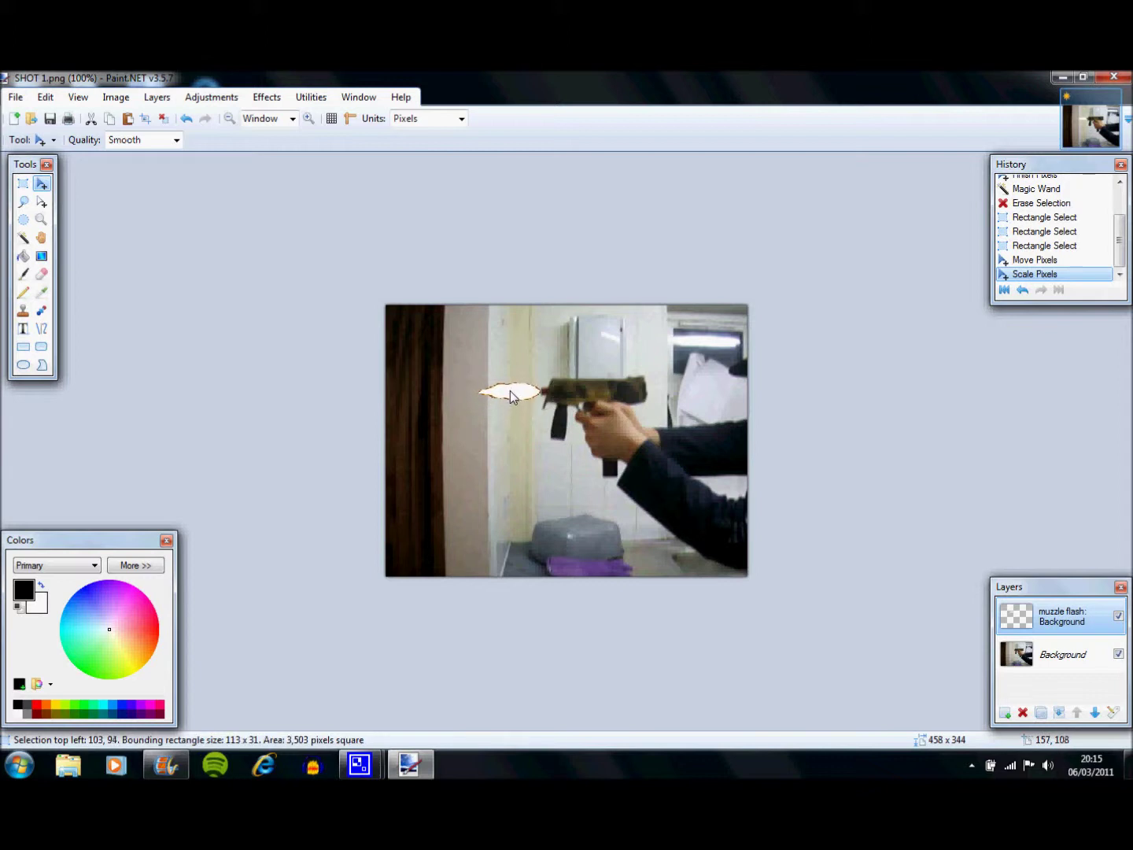
left_click_drag(510, 390, 510, 391)
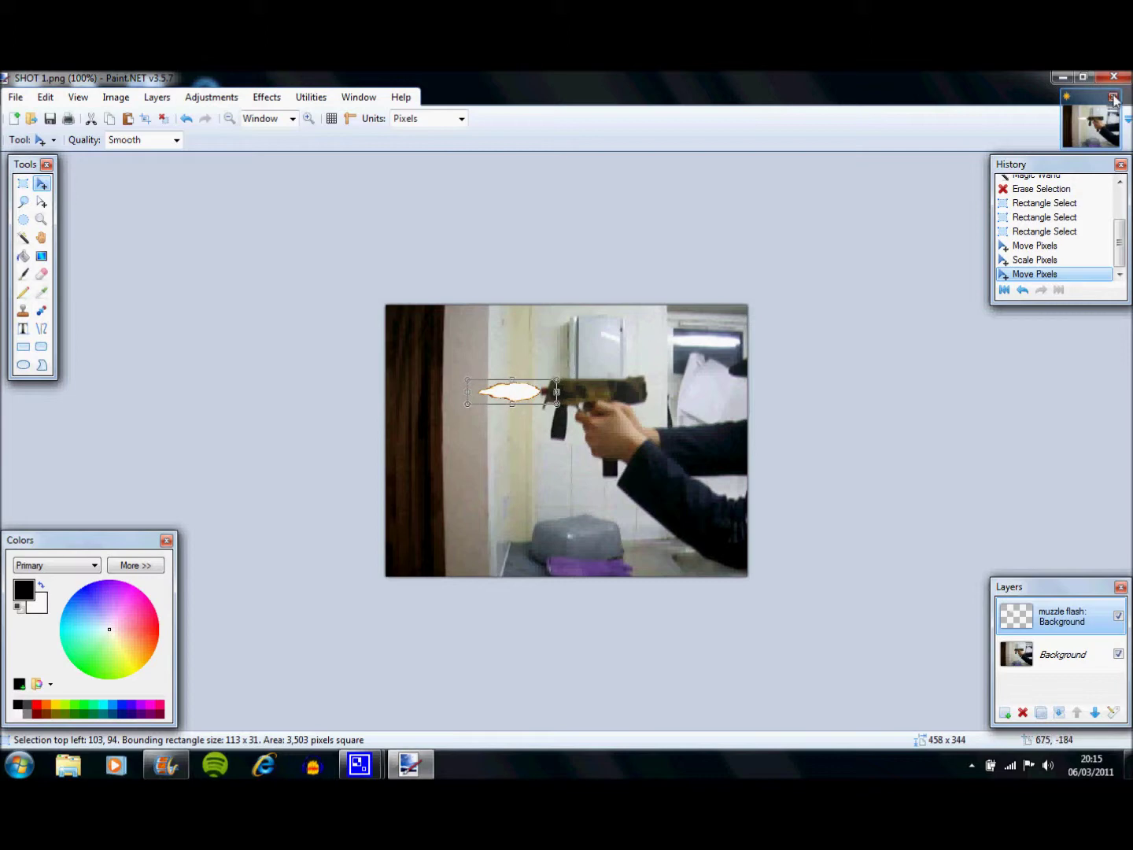
left_click(1114, 99)
Step: Save the image as a flattened SHOT 1 JPEG at quality 95 and return to Movie Maker
left_click(470, 405)
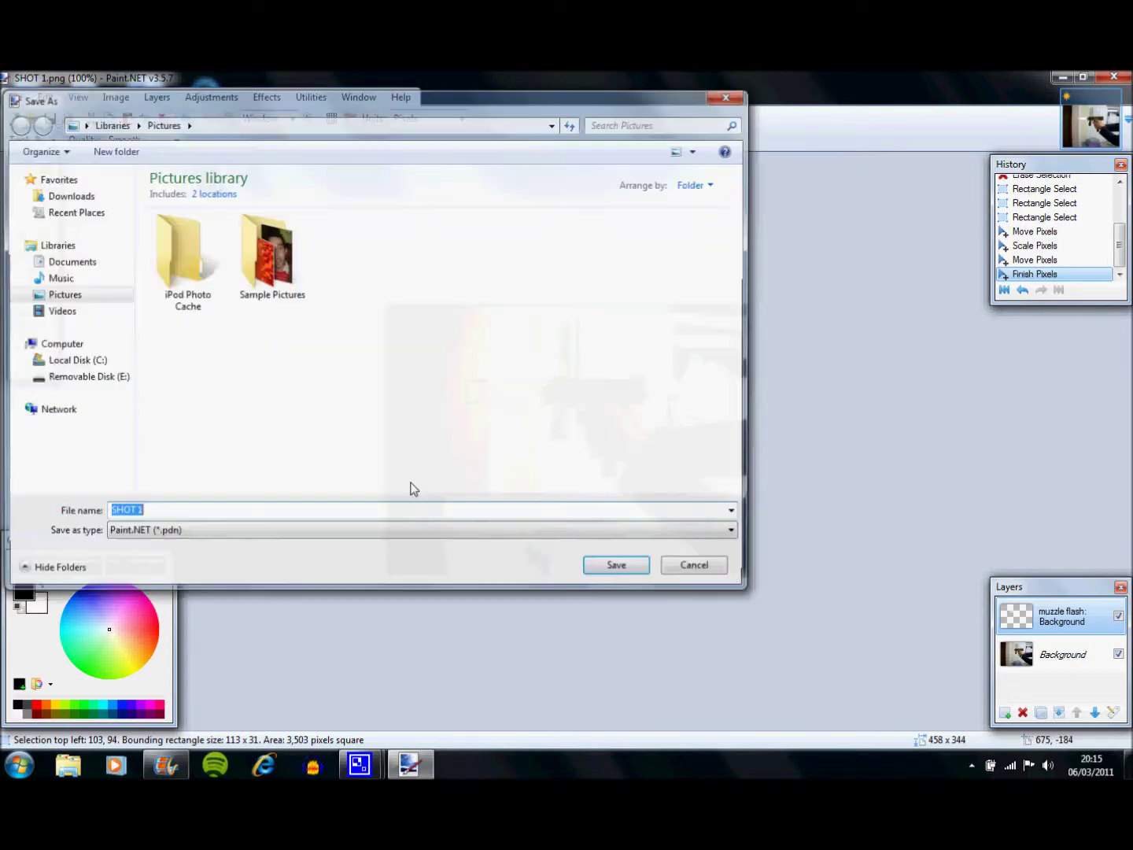
left_click(443, 534)
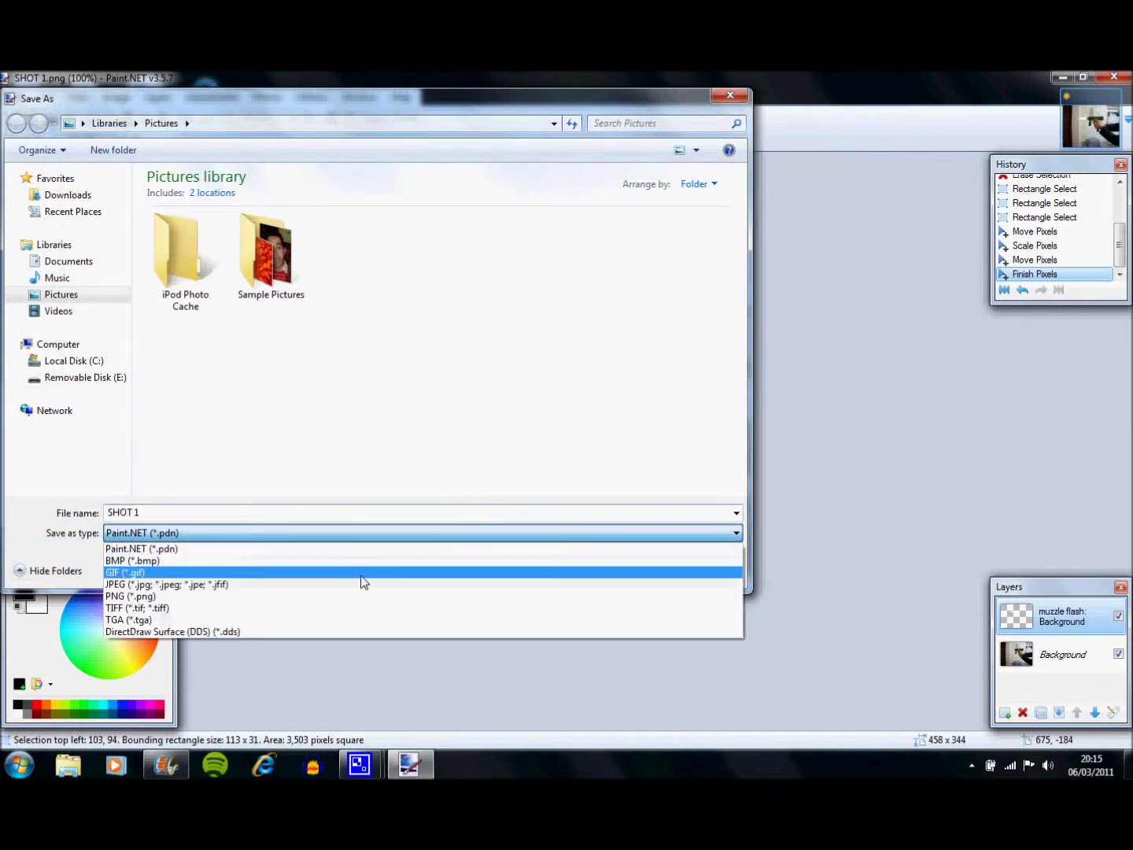
left_click(267, 584)
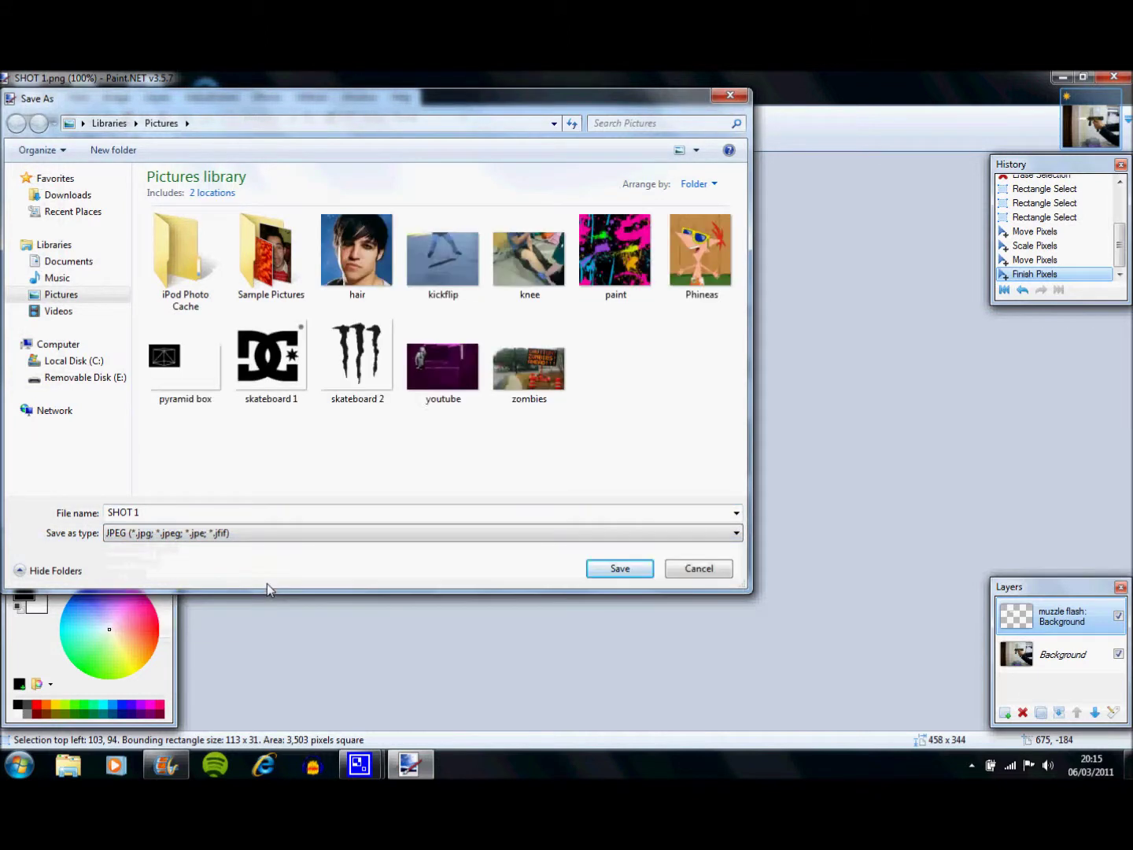
left_click(618, 567)
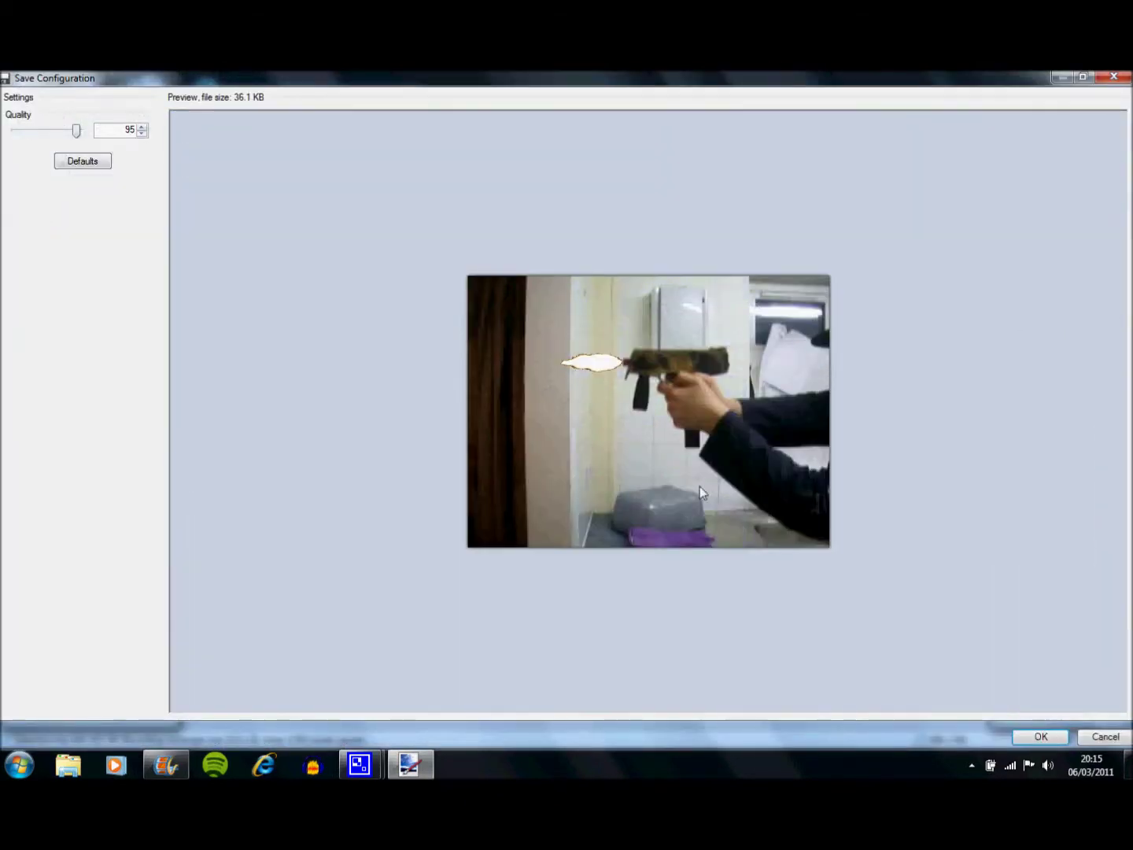
left_click(1041, 737)
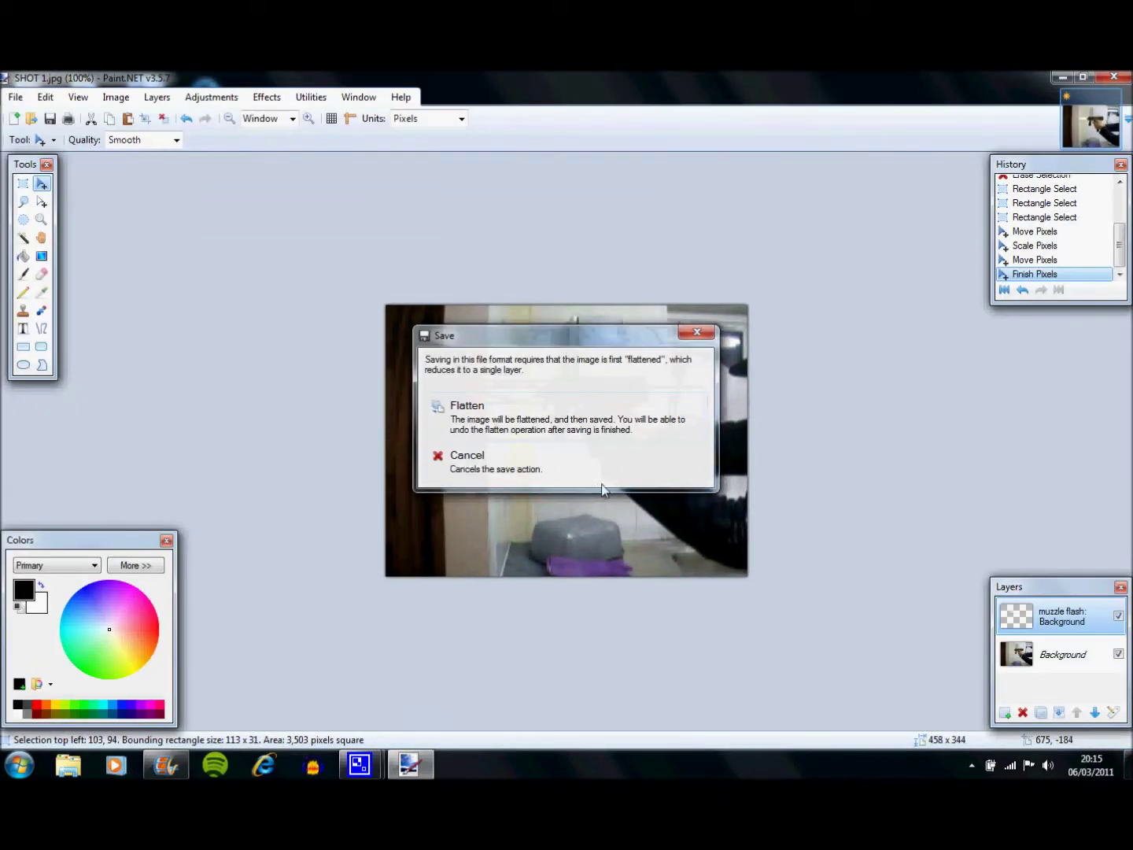
left_click(572, 417)
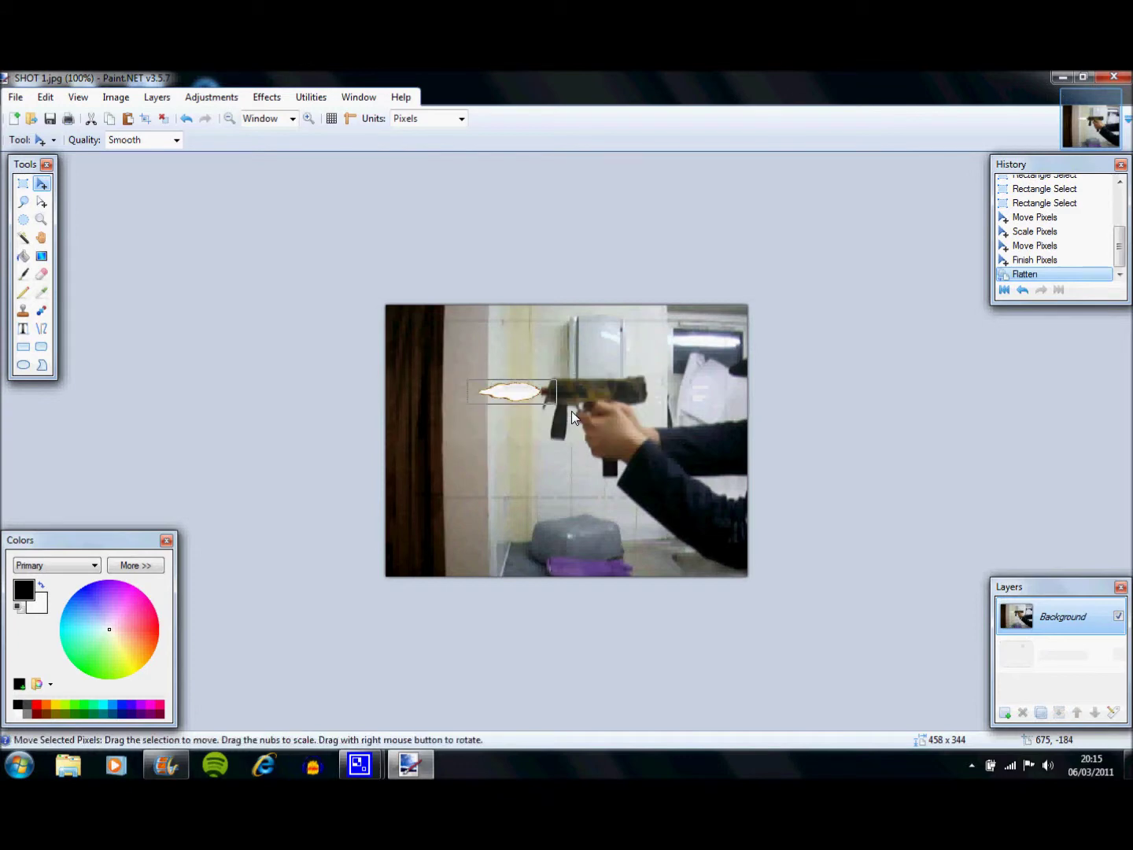
key("ctrl+w")
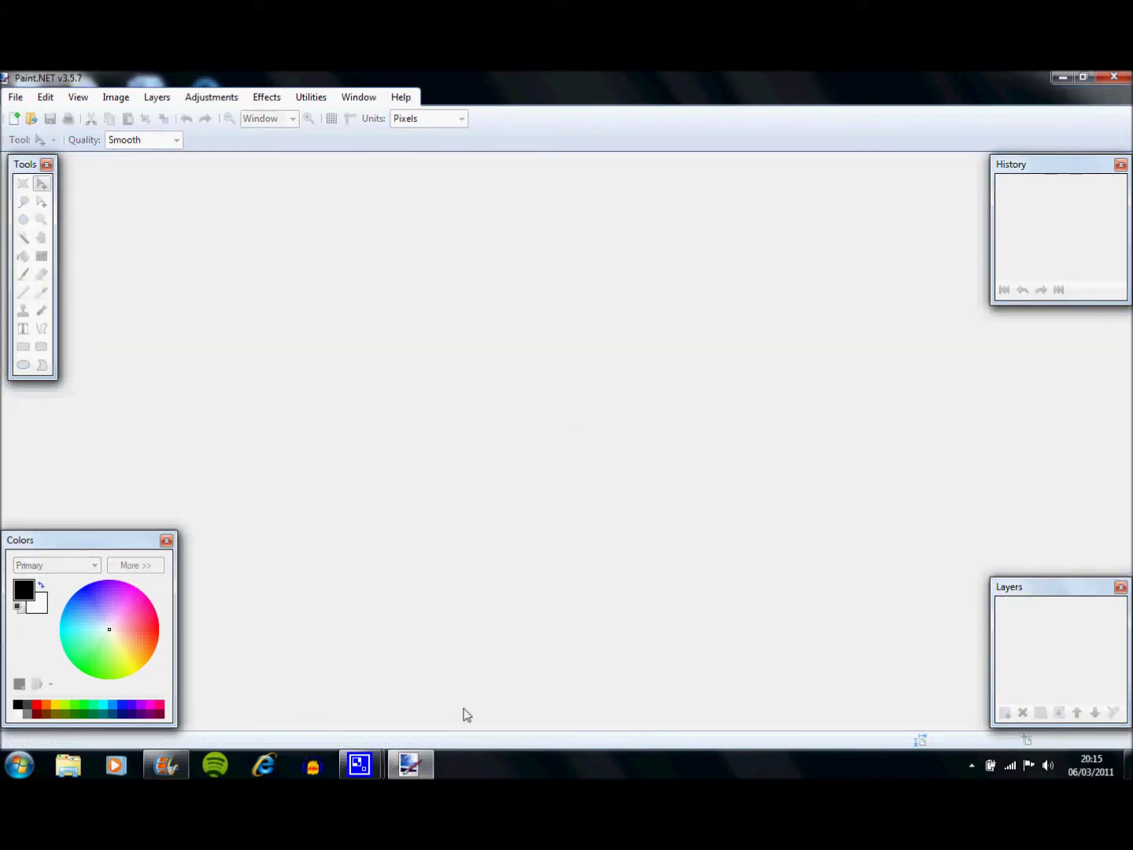
key("alt+Tab")
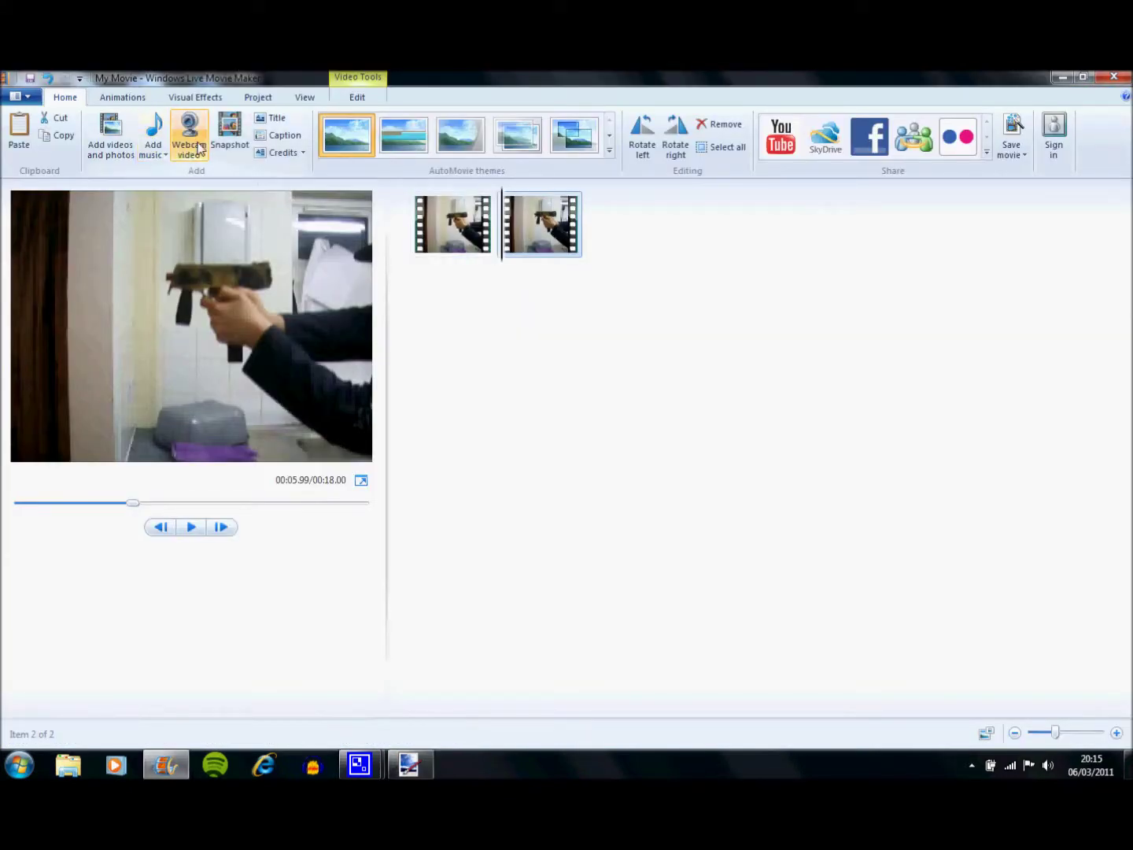
Step: Add the SHOT 1 still from Pictures and drag it between the first two clips
left_click(111, 130)
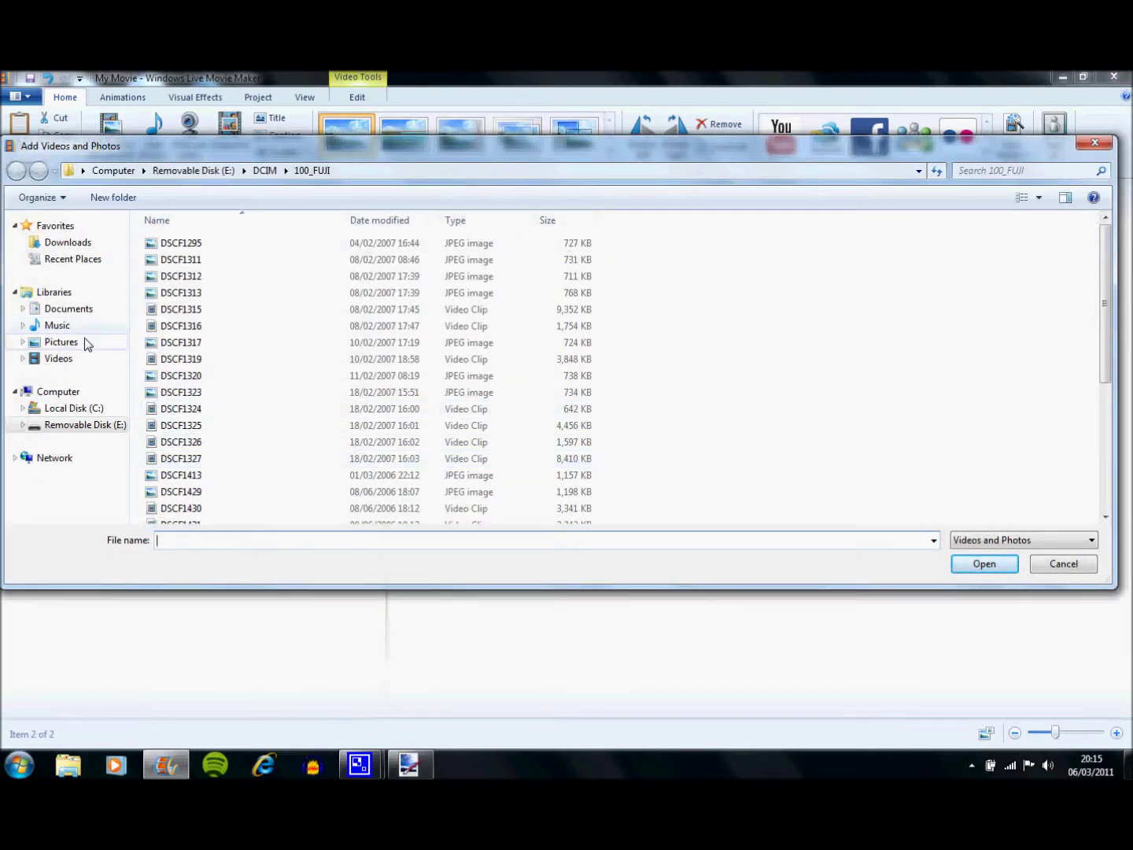
left_click(61, 342)
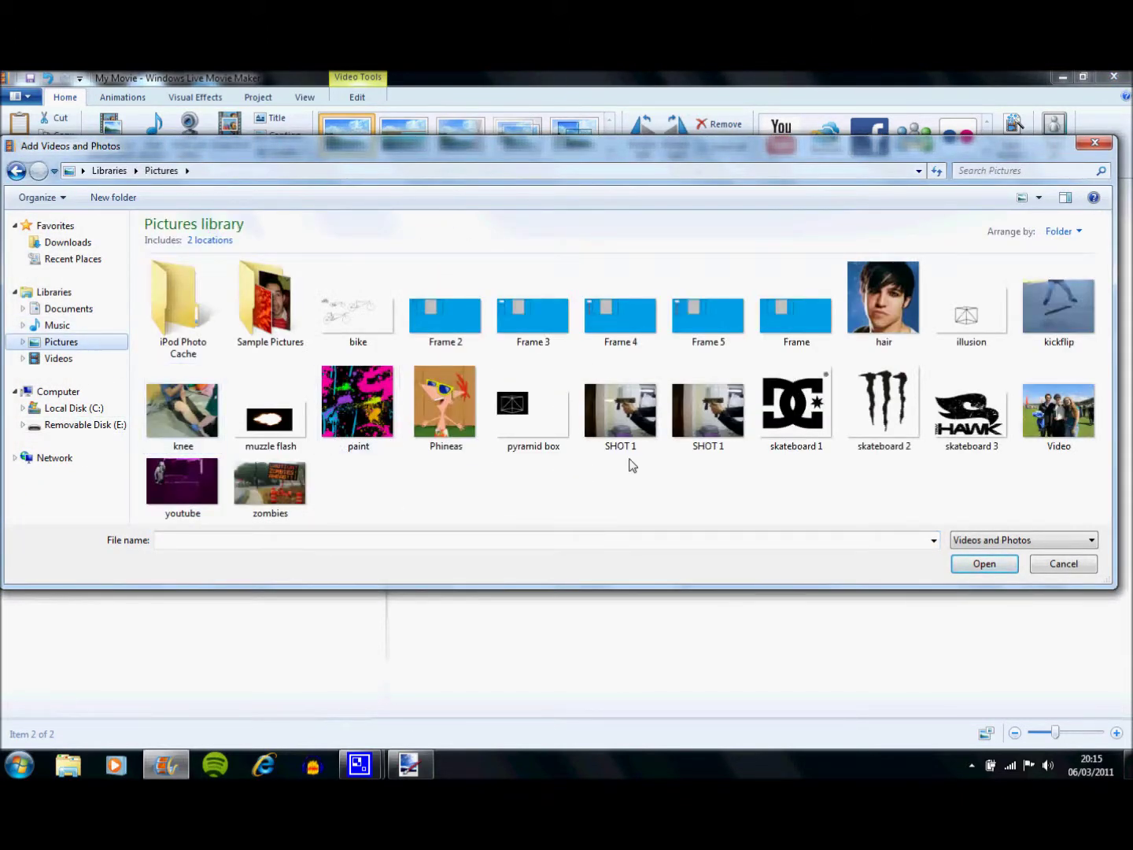
left_click(625, 425)
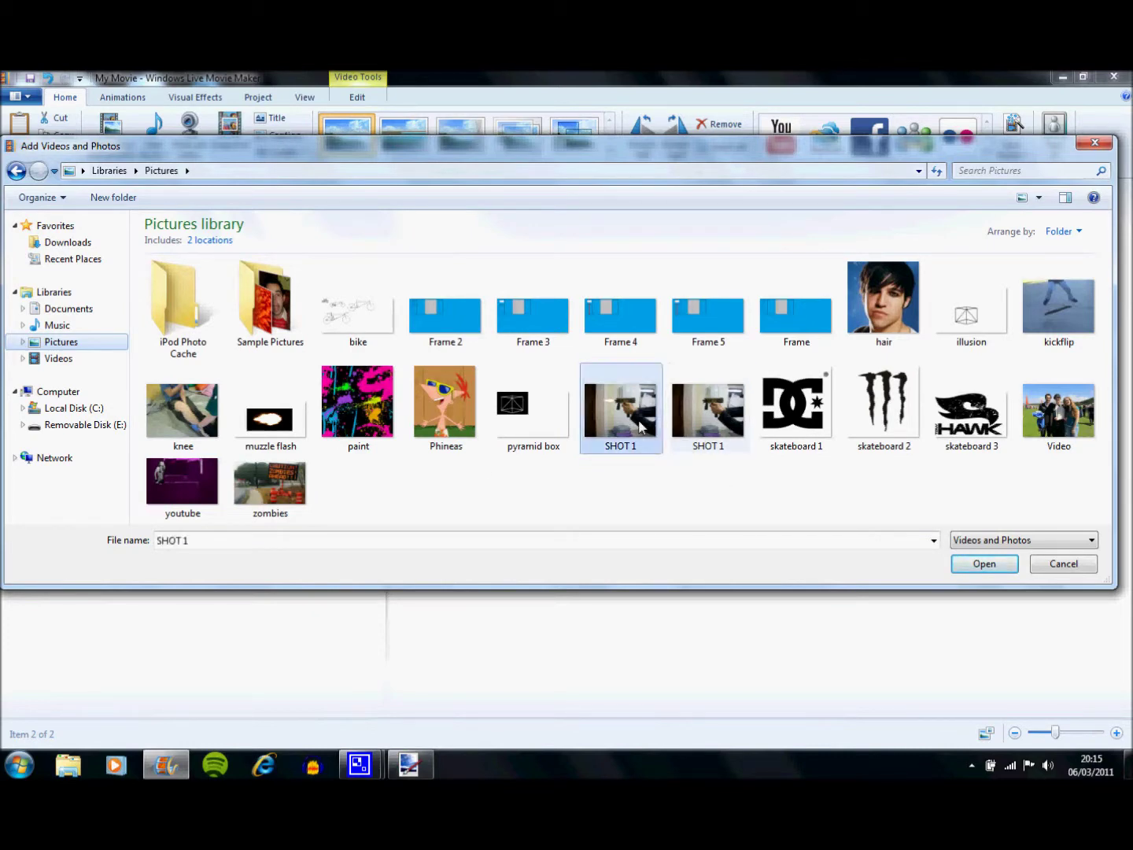
left_click(980, 564)
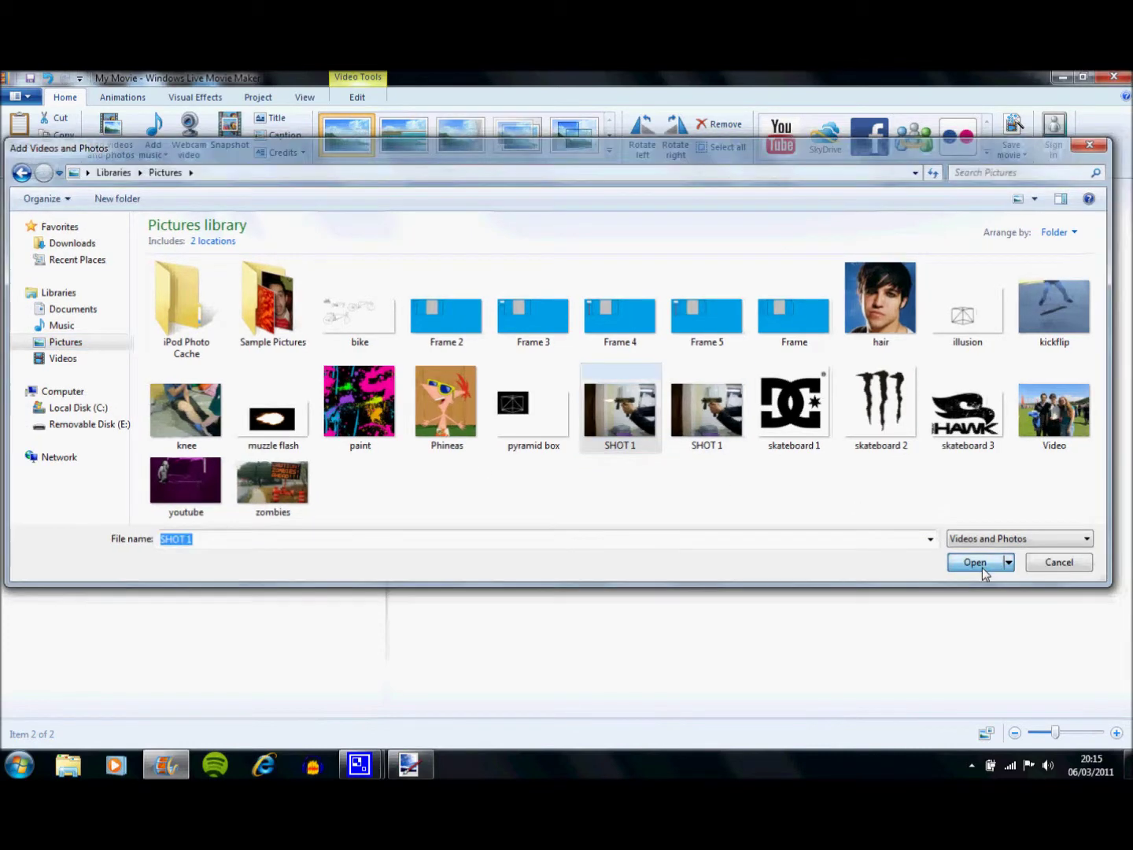
left_click_drag(639, 233, 506, 236)
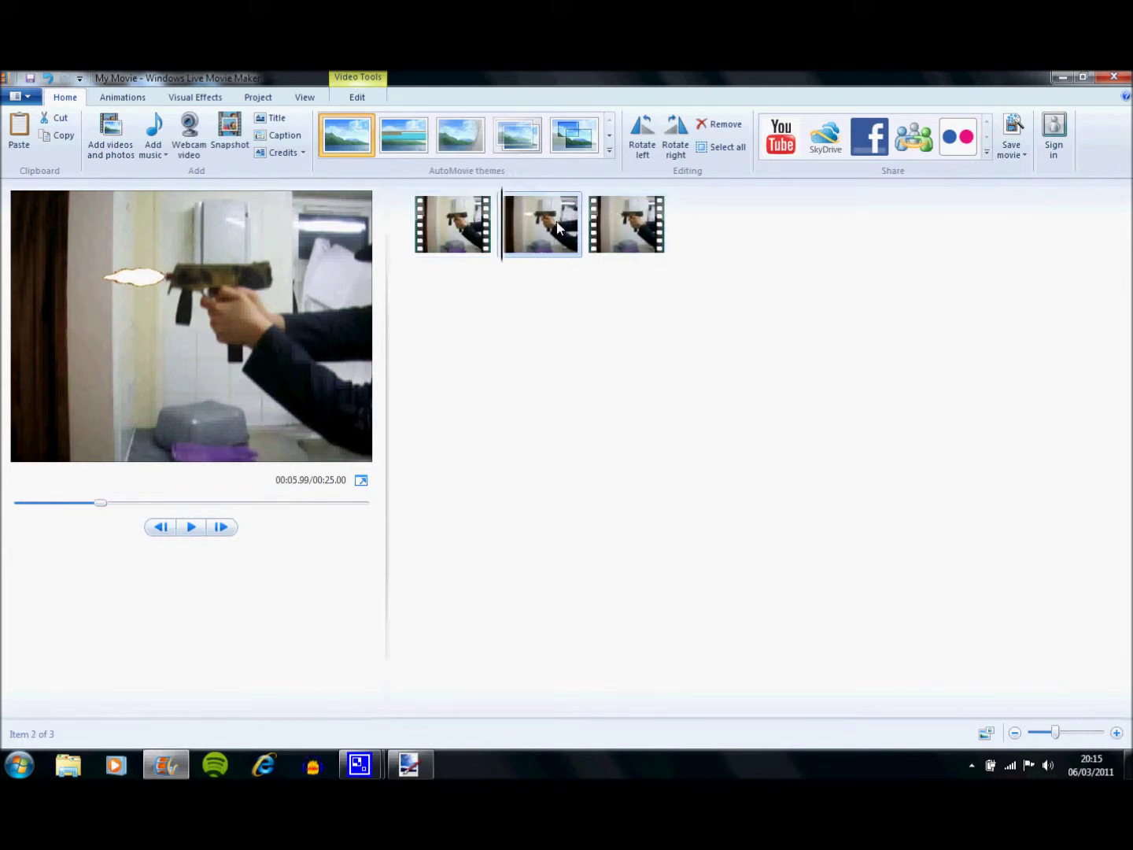
Step: Set the flash still's duration to 0.05 seconds and preview the flash
left_click(352, 97)
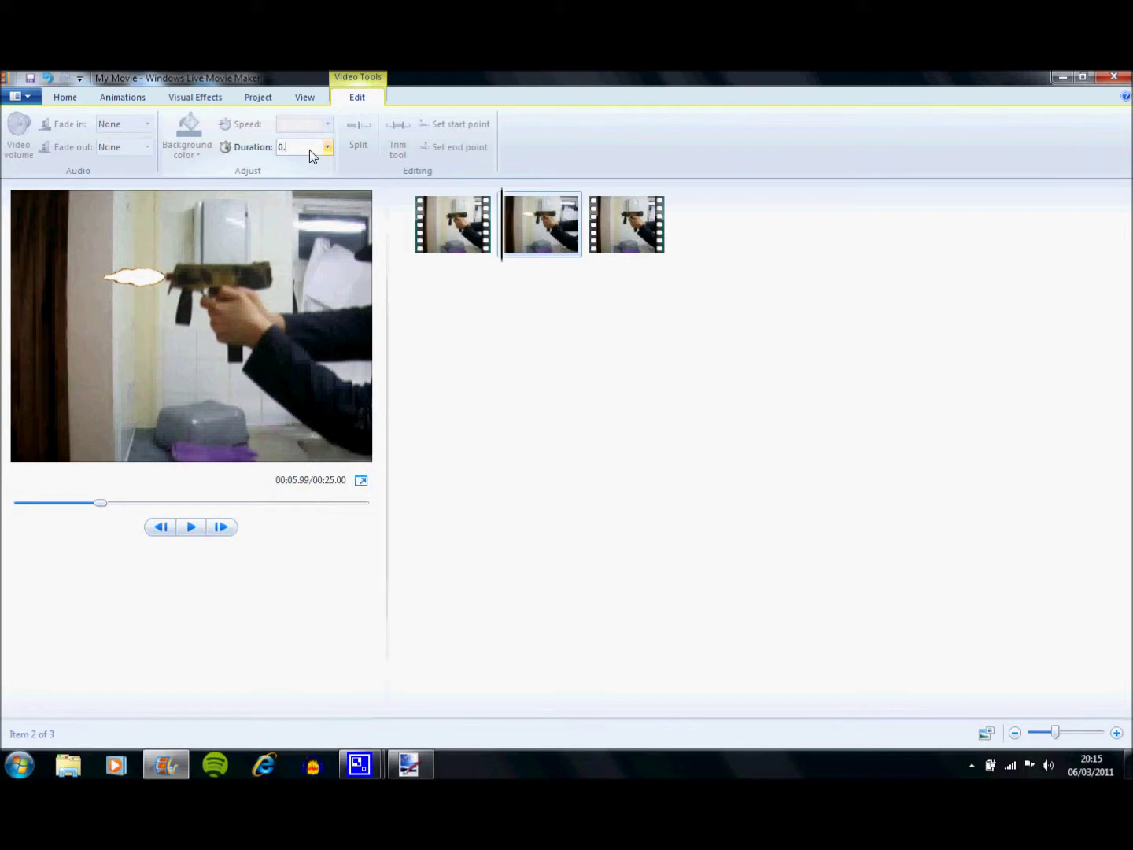
type("0.05")
key("Return")
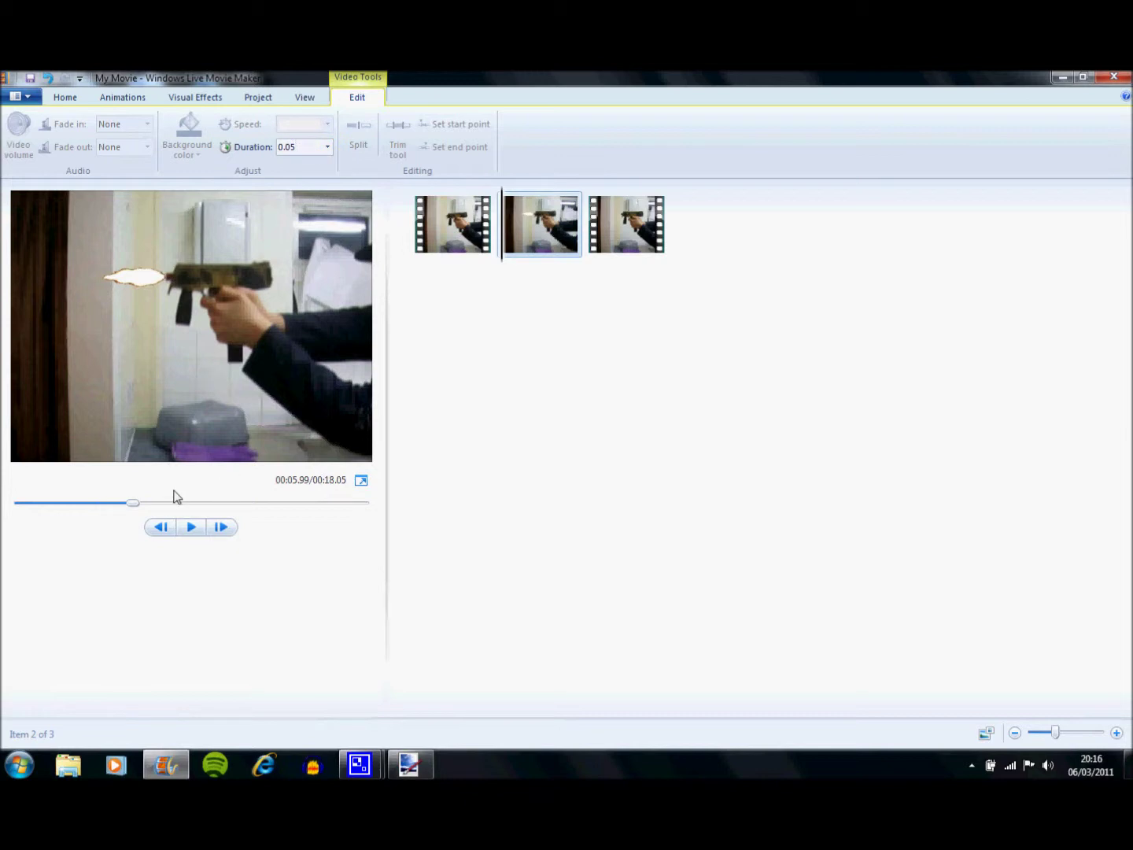
left_click_drag(142, 503, 88, 504)
left_click(191, 526)
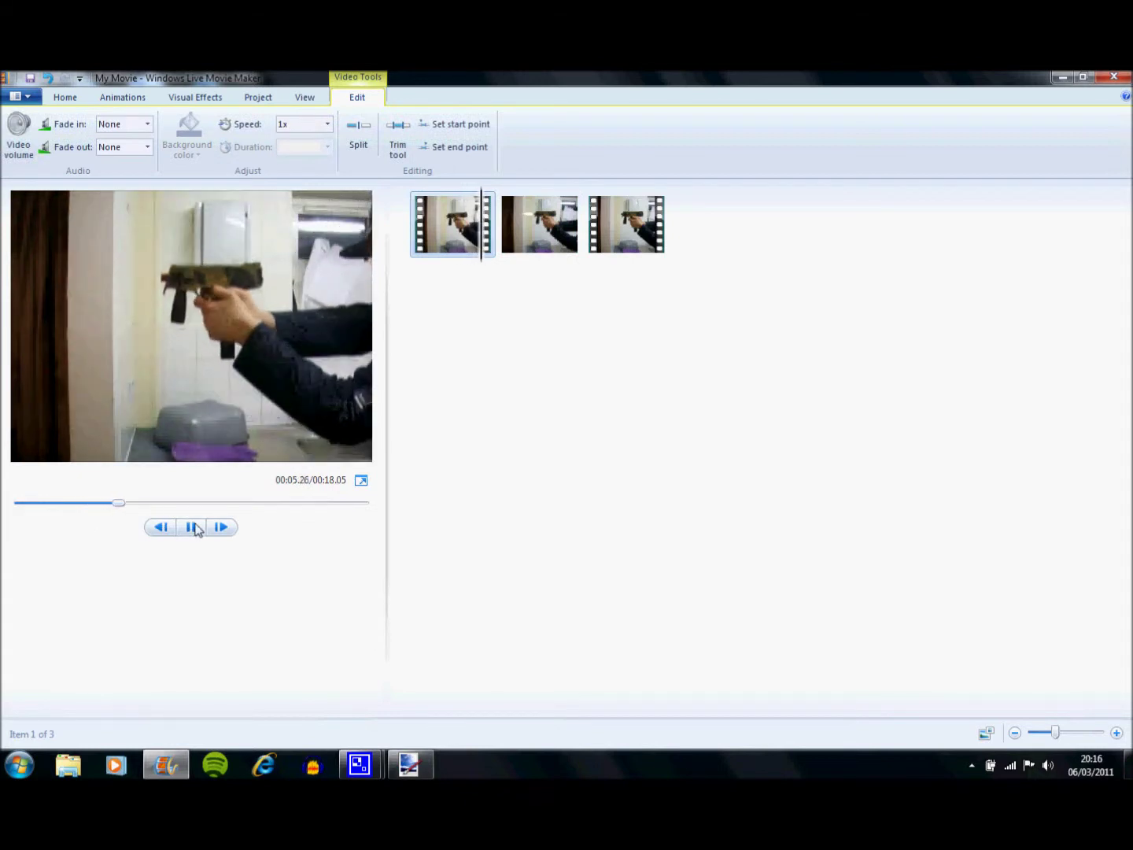
left_click(195, 526)
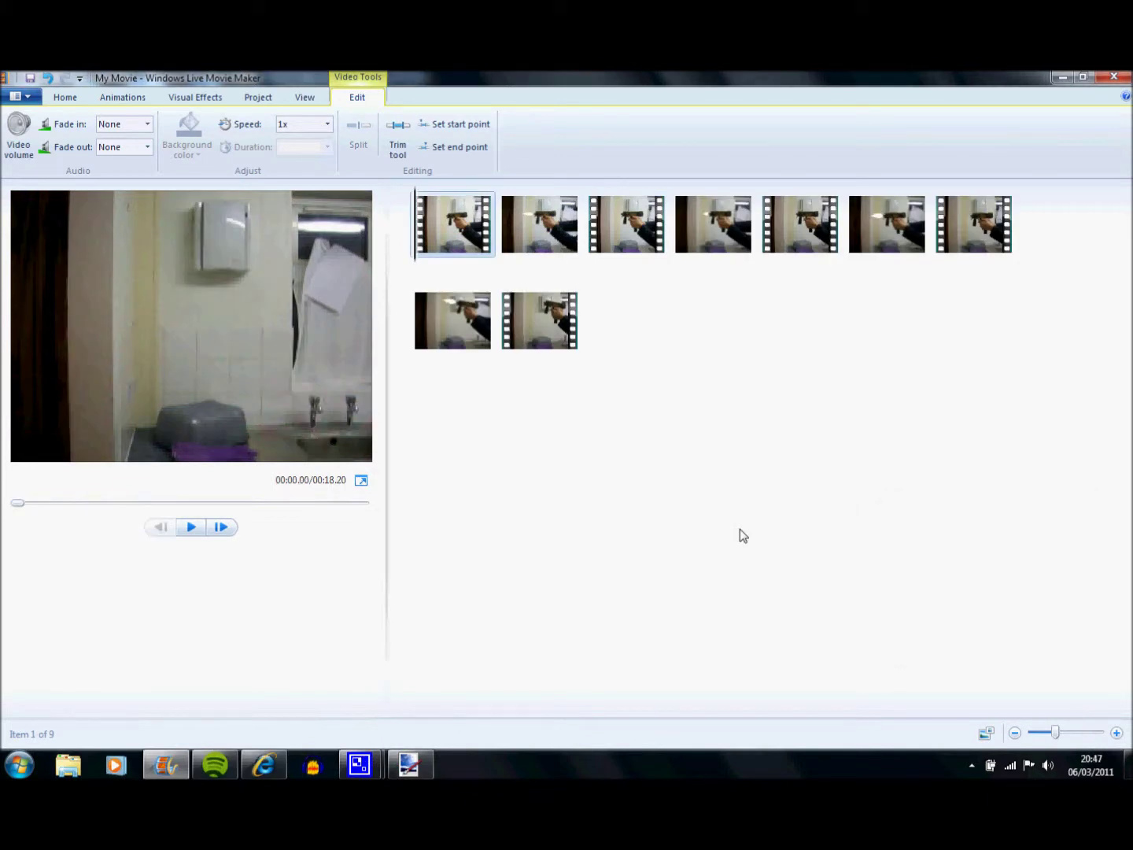
Step: Watch the 18.20-second movie through to check the flashes, then bring Audacity forward
left_click(190, 534)
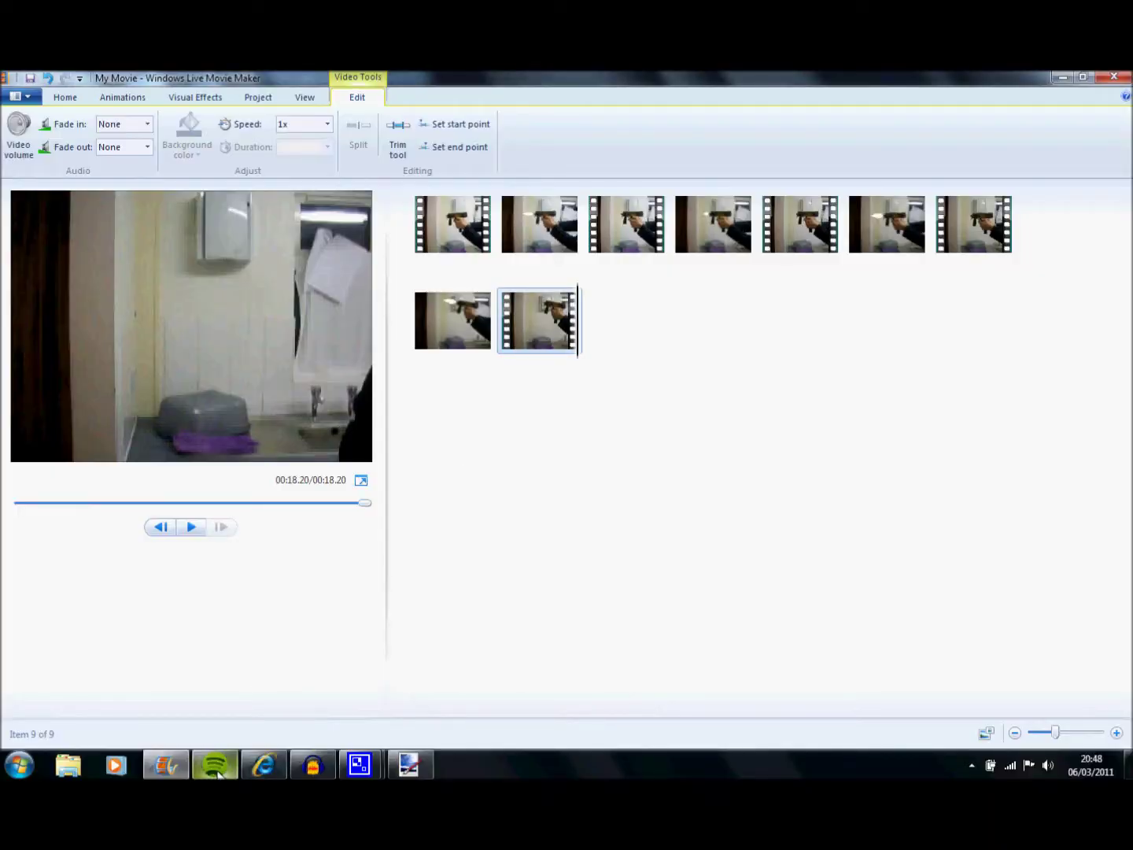
left_click(312, 764)
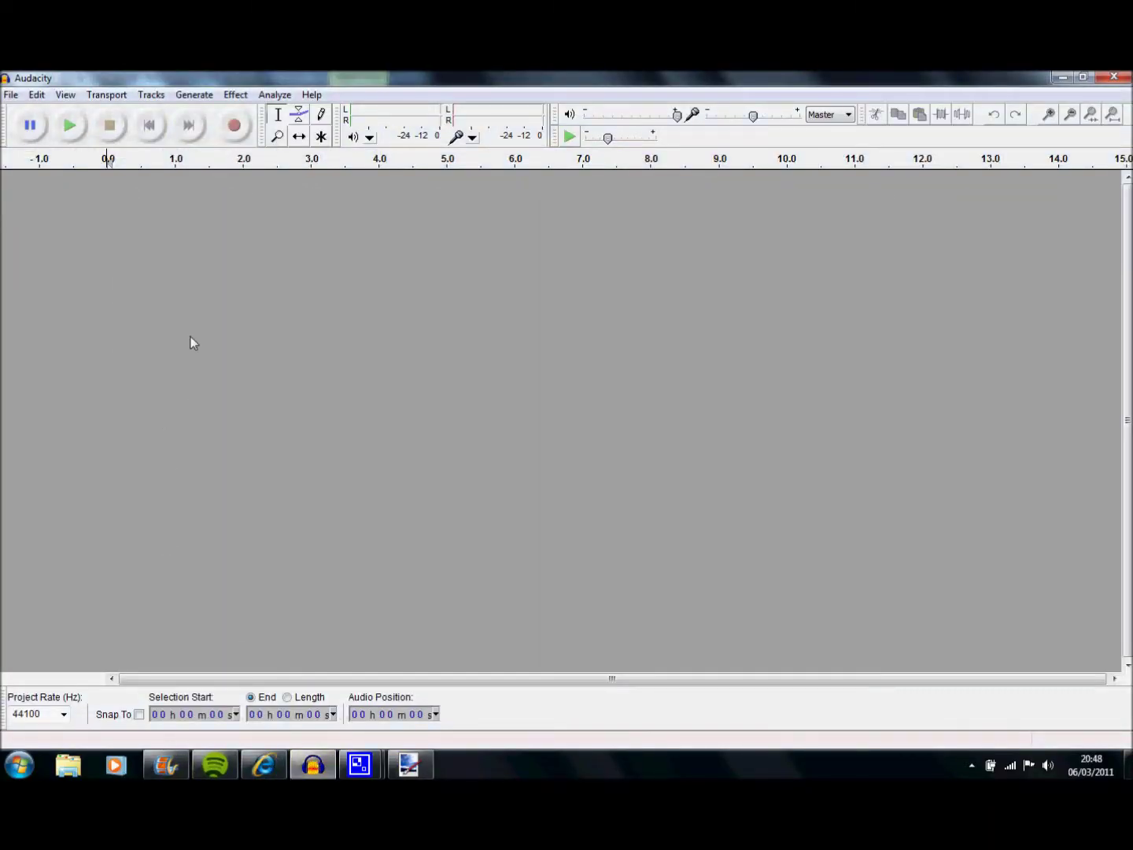
Step: Record the gunshot sound into a new track and select the silence before it
left_click(235, 126)
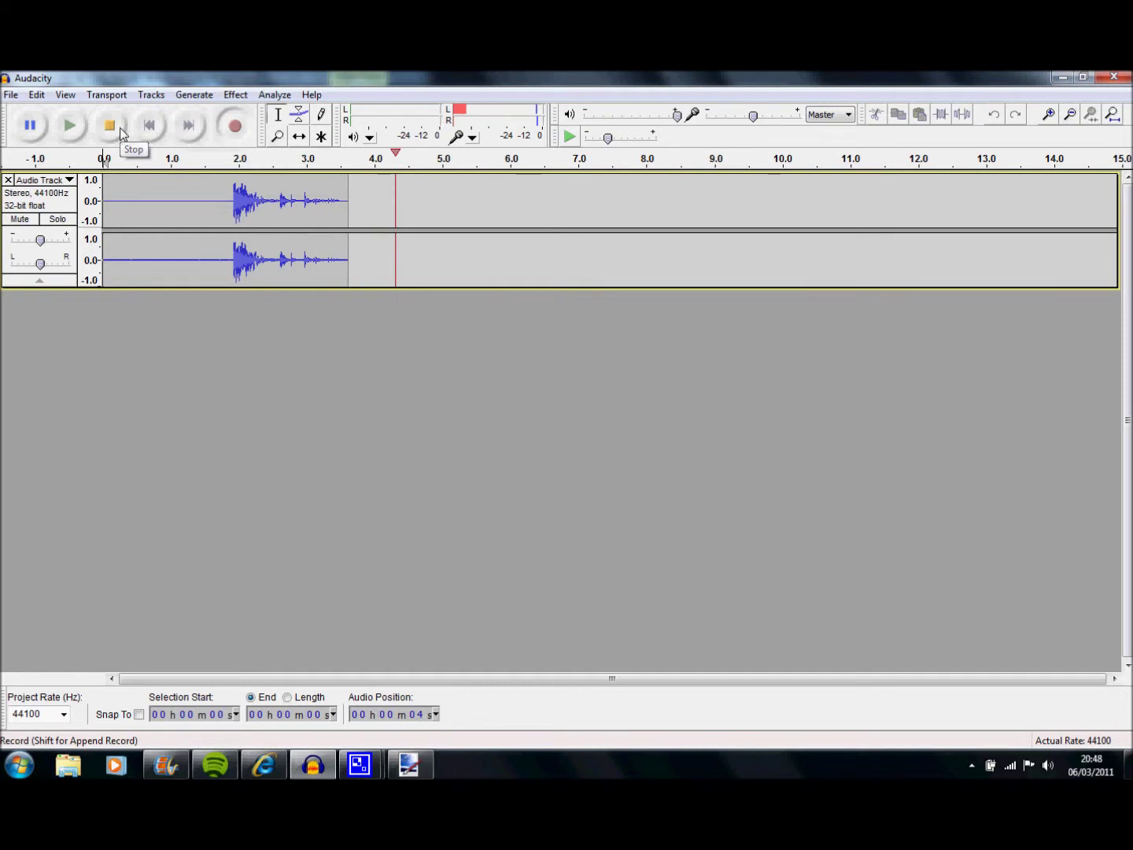
left_click(118, 127)
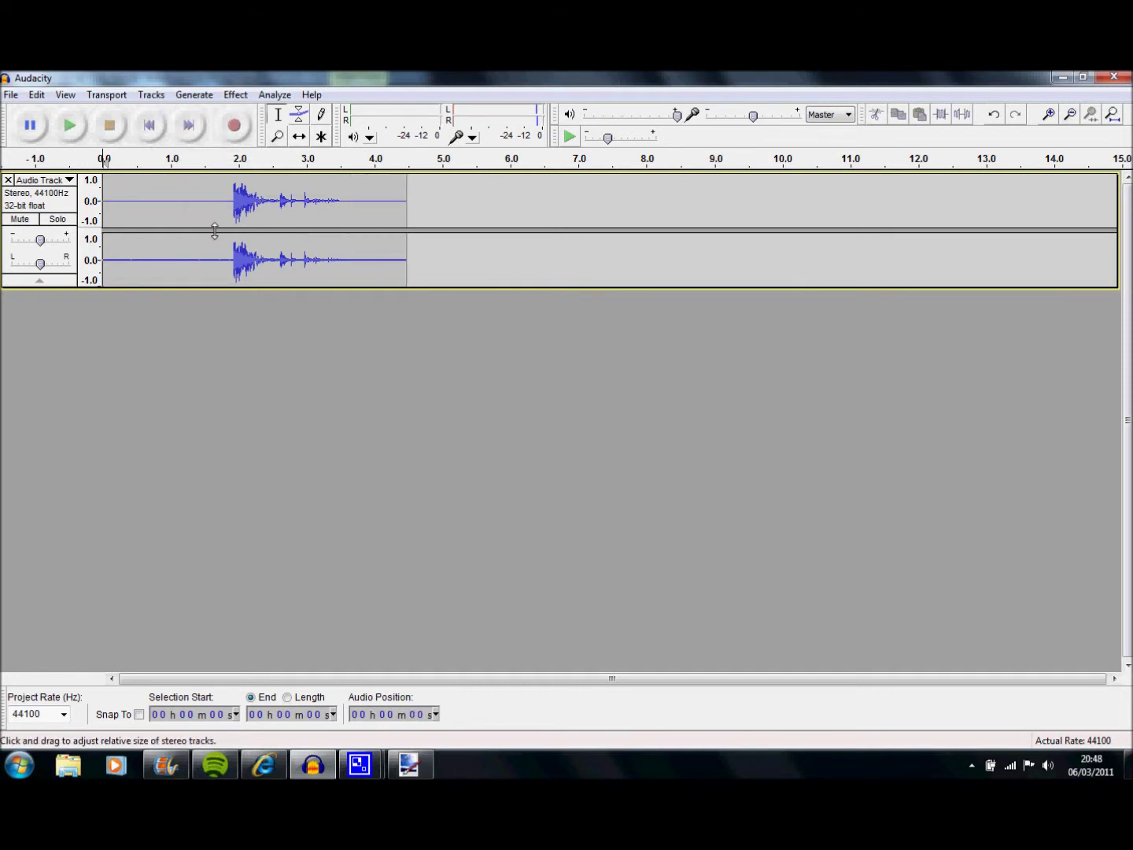
left_click_drag(214, 217, 87, 222)
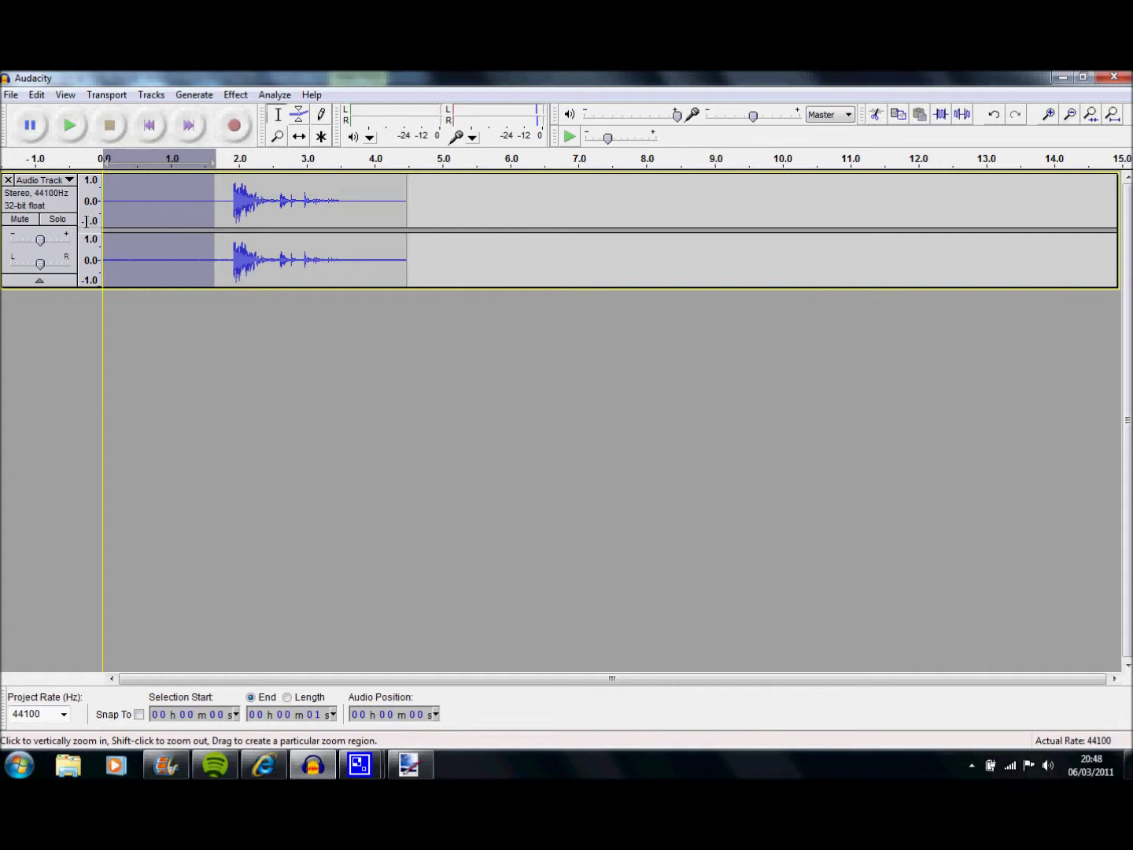
Step: Delete the leading silence and the quiet tail after 2 seconds, then play back the trimmed shot
key("Delete")
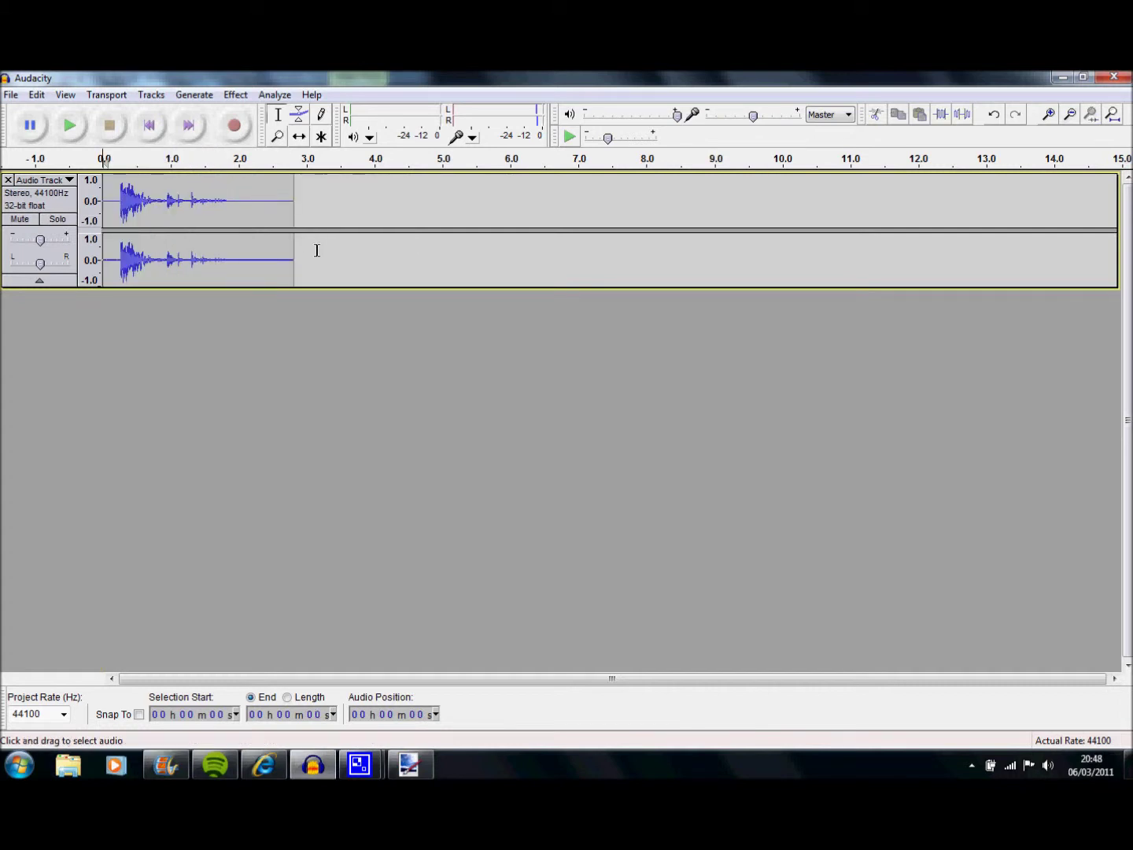
left_click_drag(317, 251, 236, 250)
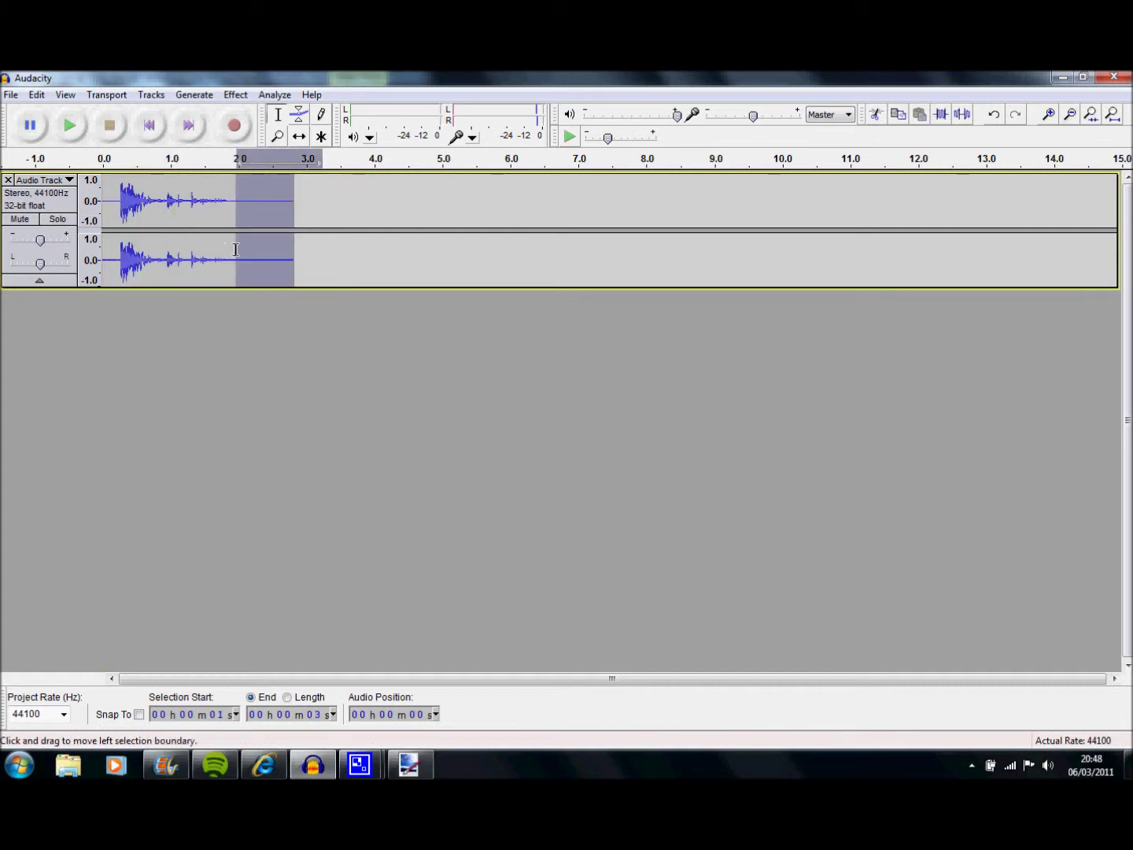
key("Delete")
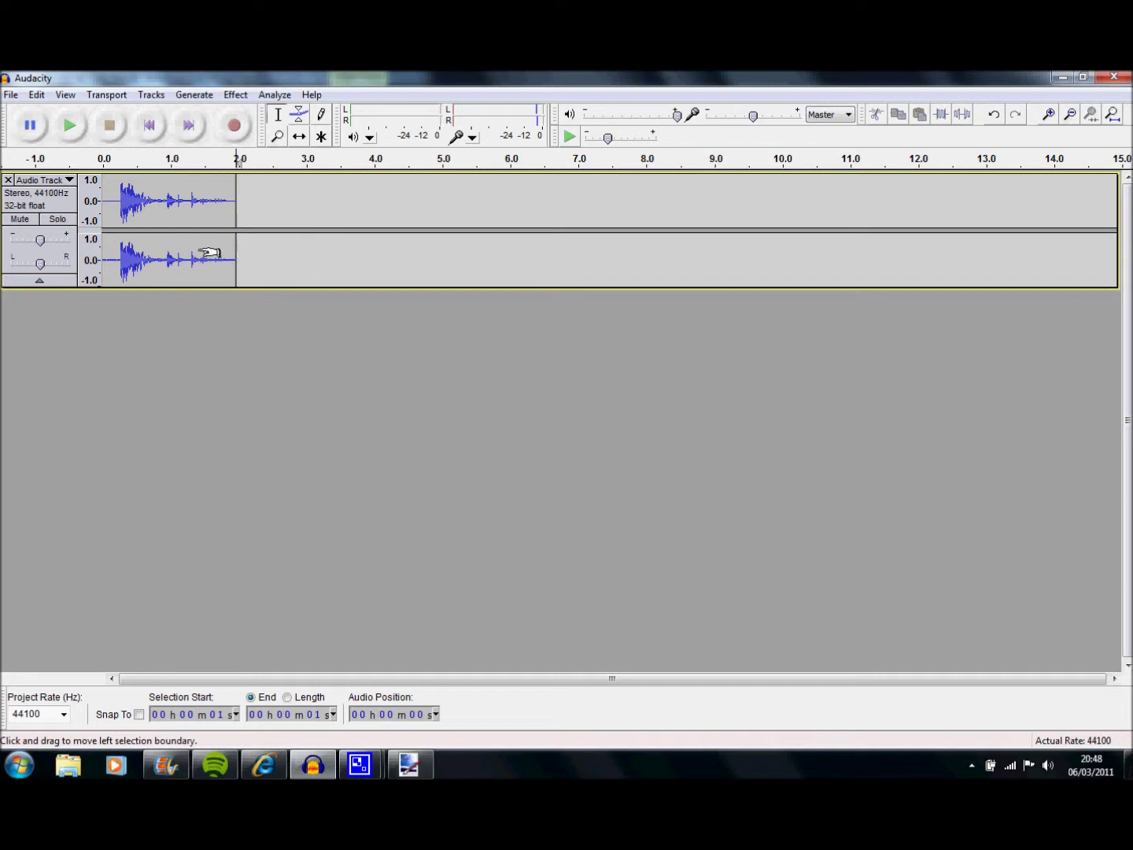
left_click(112, 211)
left_click(71, 127)
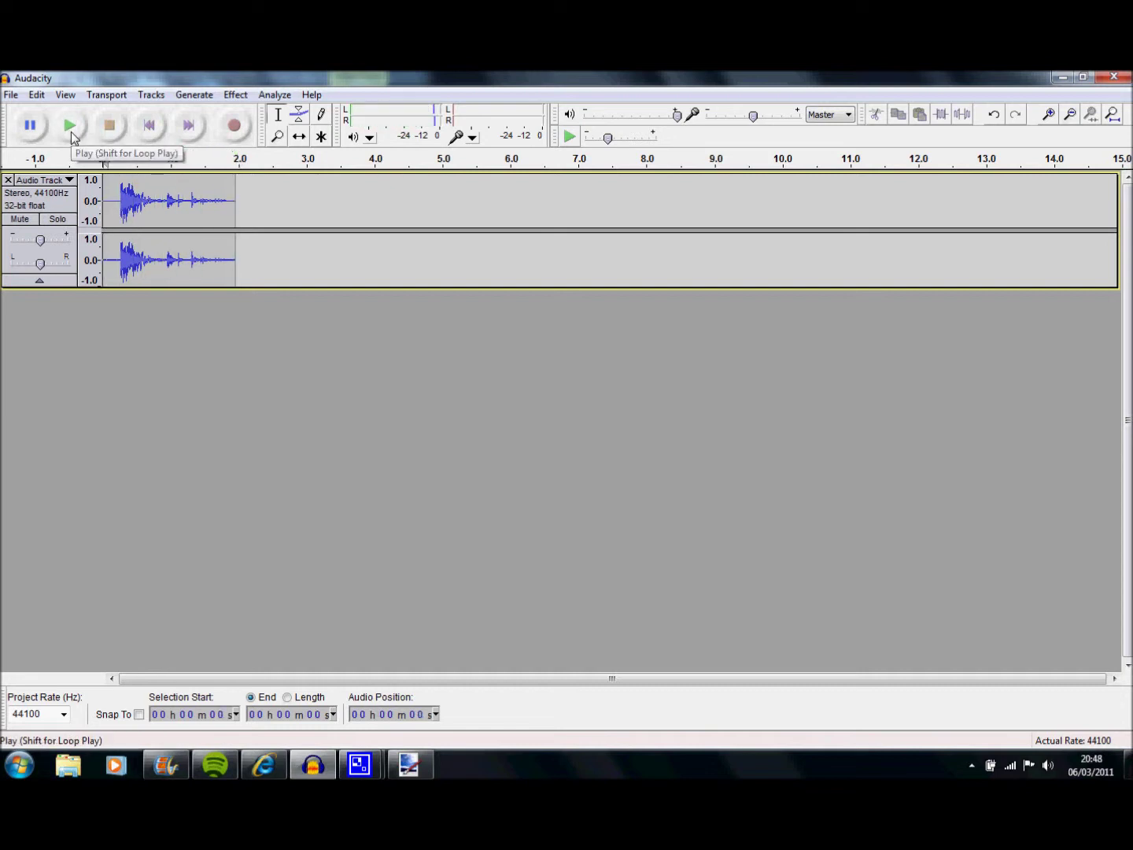
left_click(71, 130)
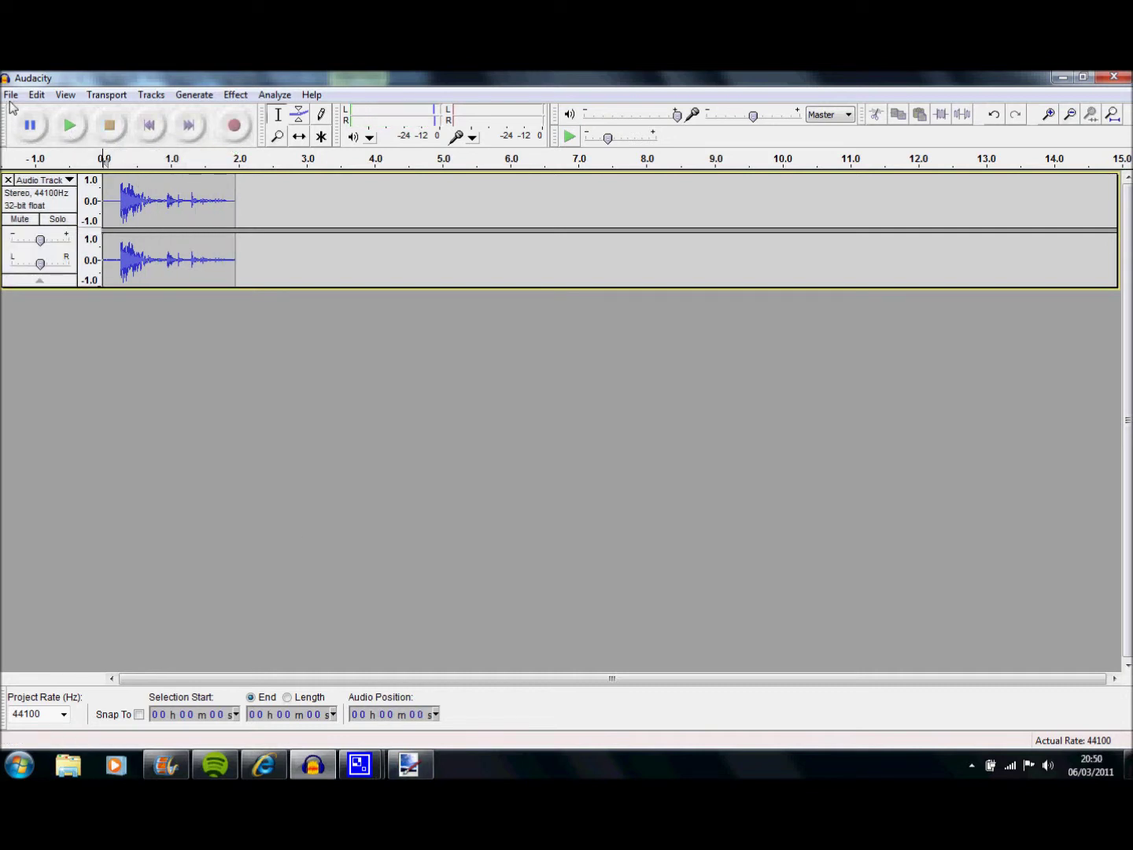
left_click(11, 95)
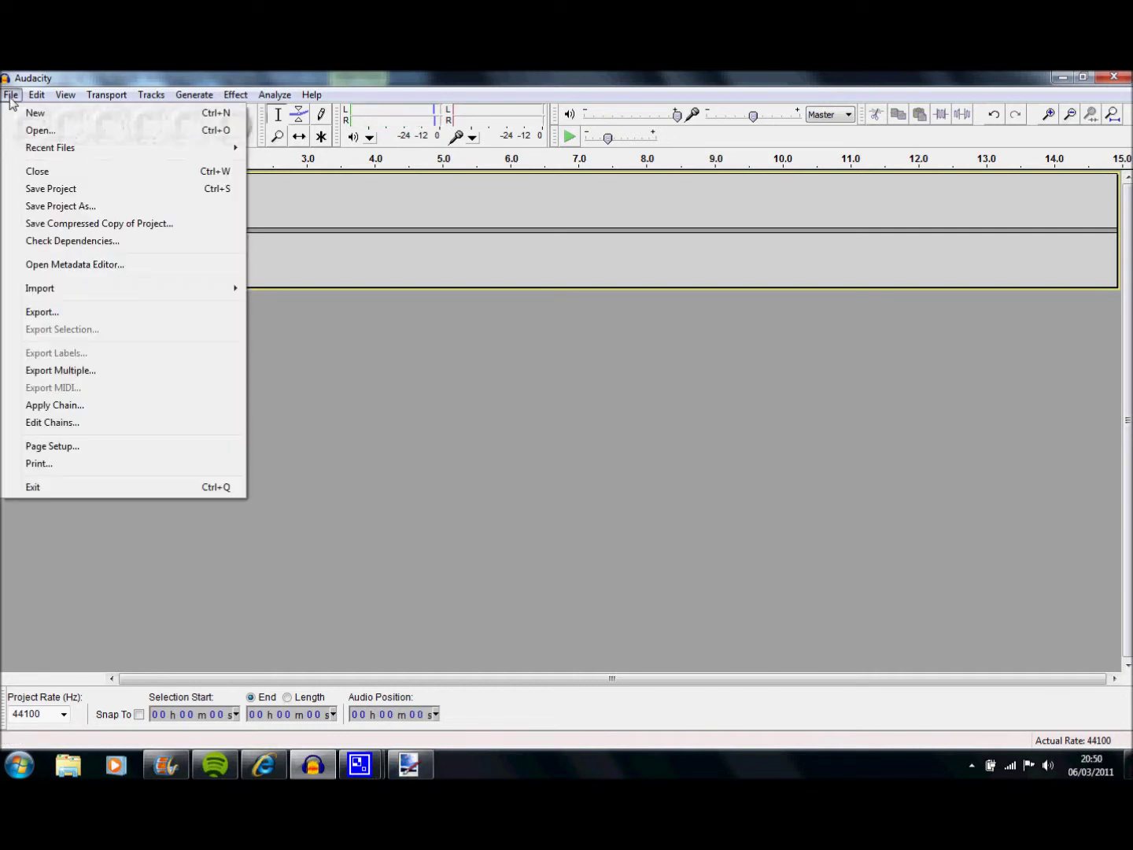
Step: Open File > Export, cancel the export, and switch back to the Movie Maker project
left_click(71, 313)
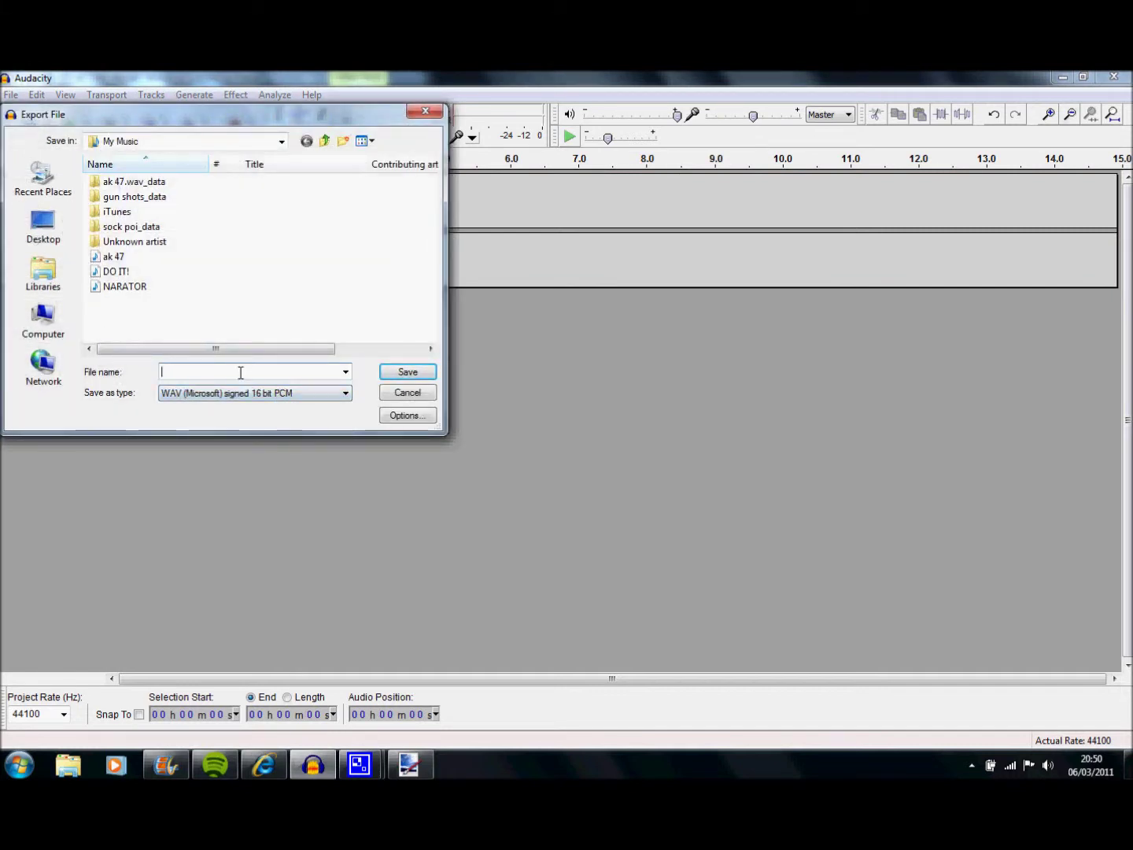
type("ak 4")
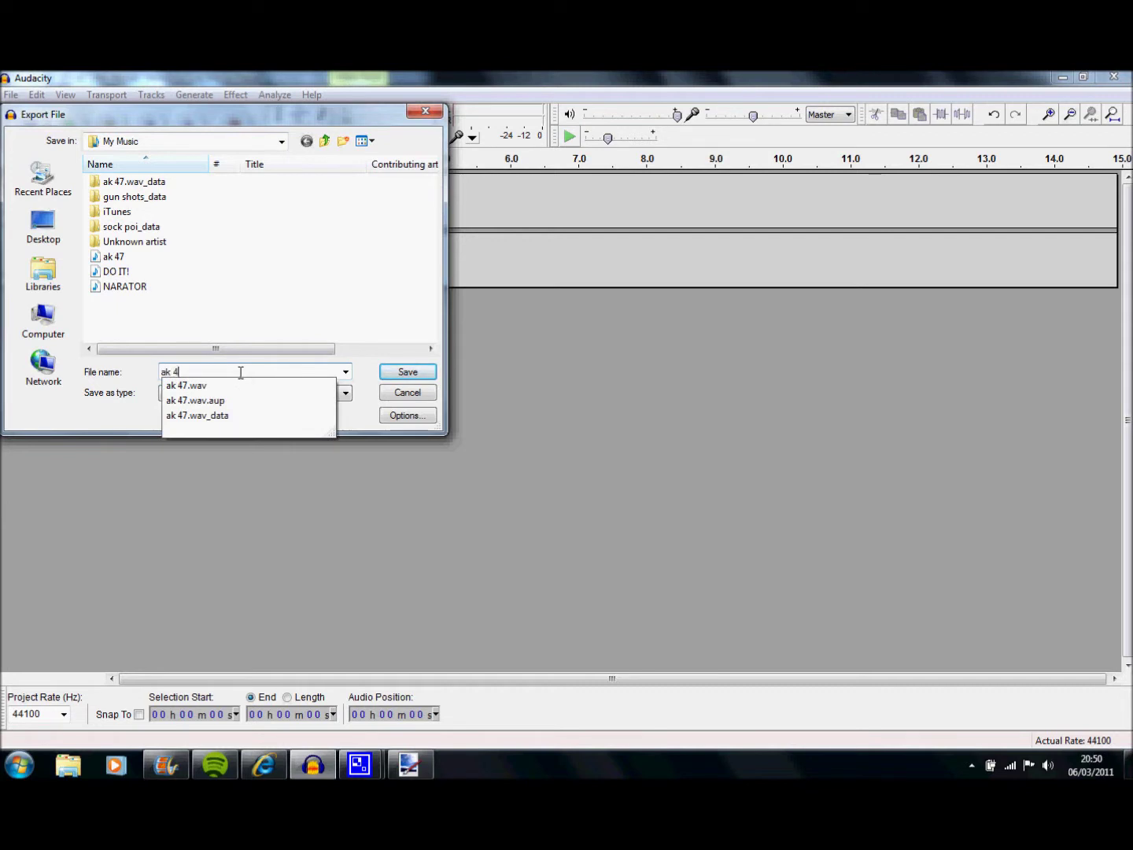
left_click(382, 471)
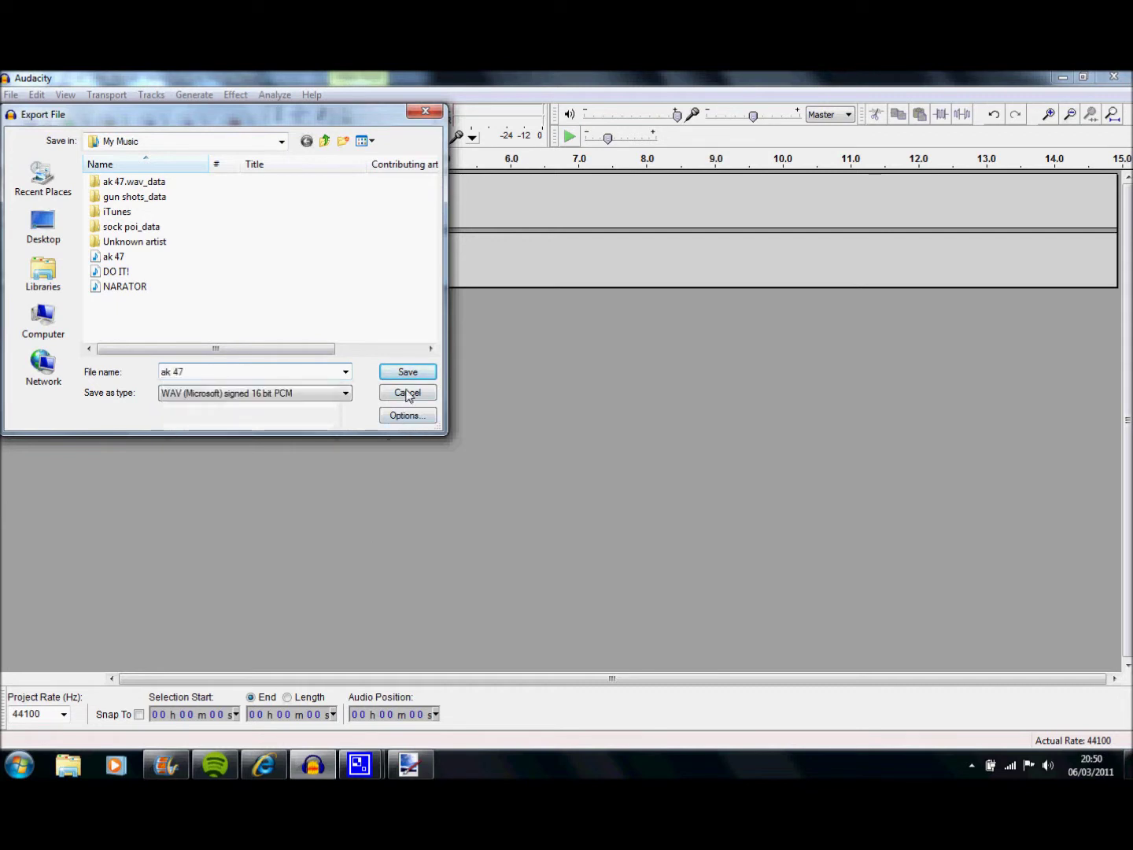
left_click(408, 394)
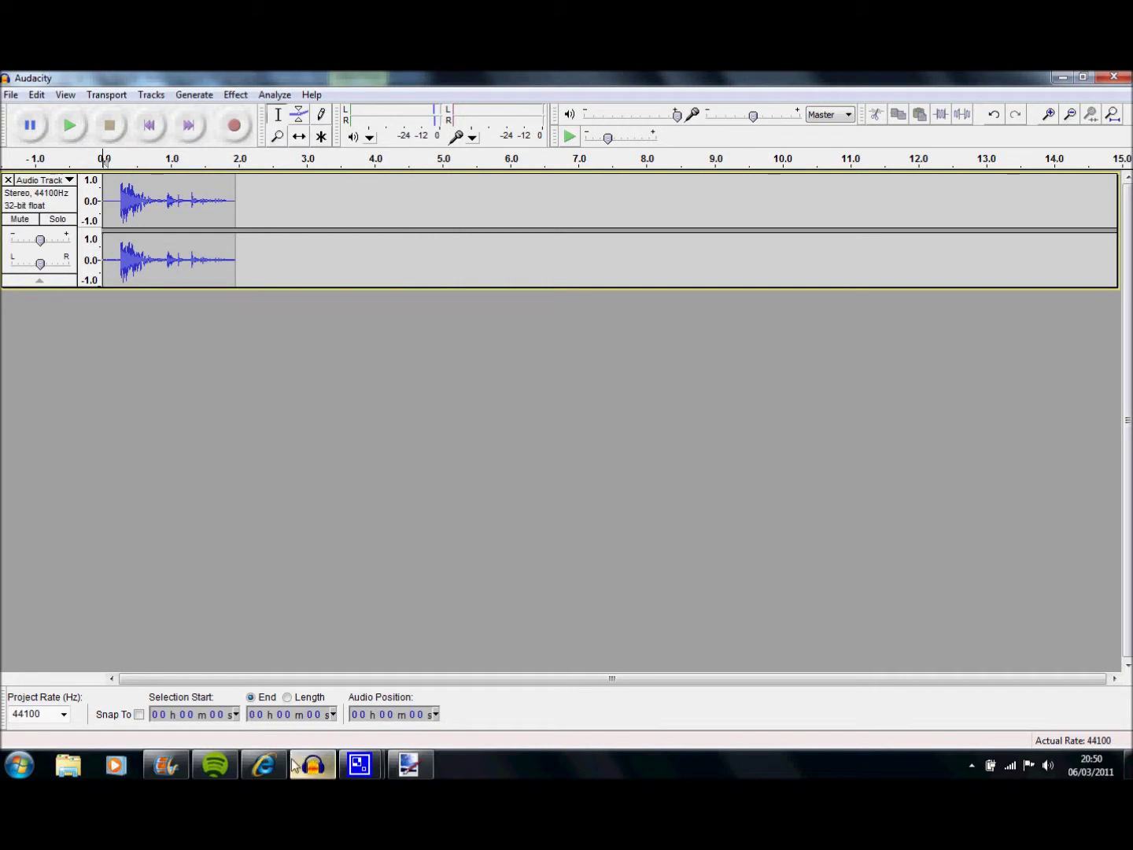
left_click(166, 765)
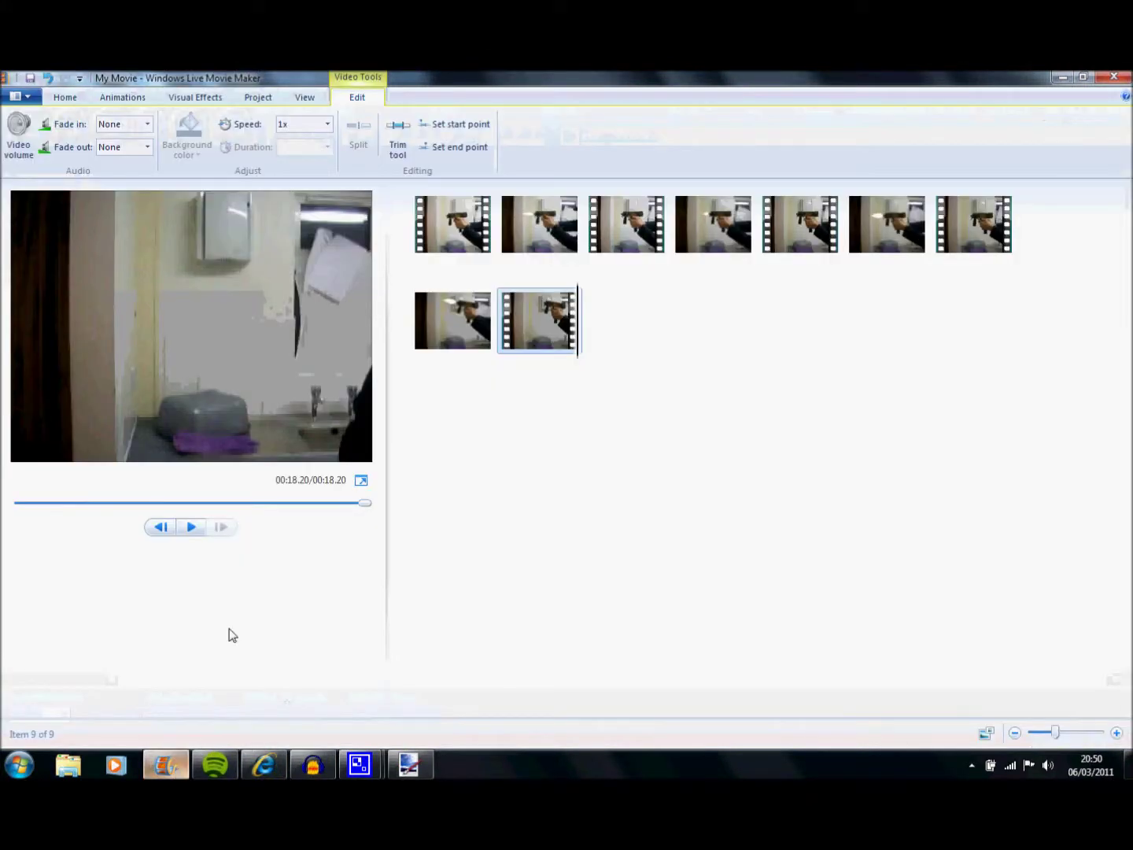
Step: Play to the first shot, then step back frame by frame to 00:05.98 at the end of item 1
left_click(192, 527)
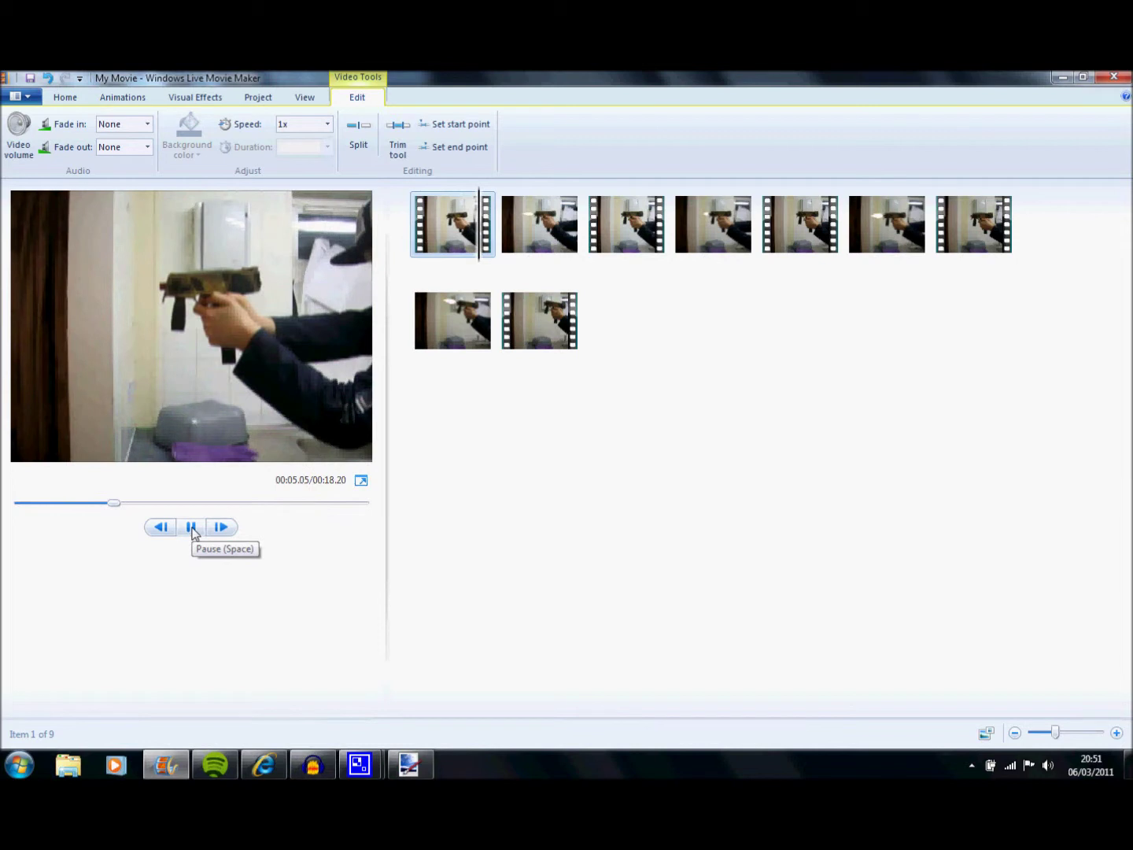
left_click(192, 529)
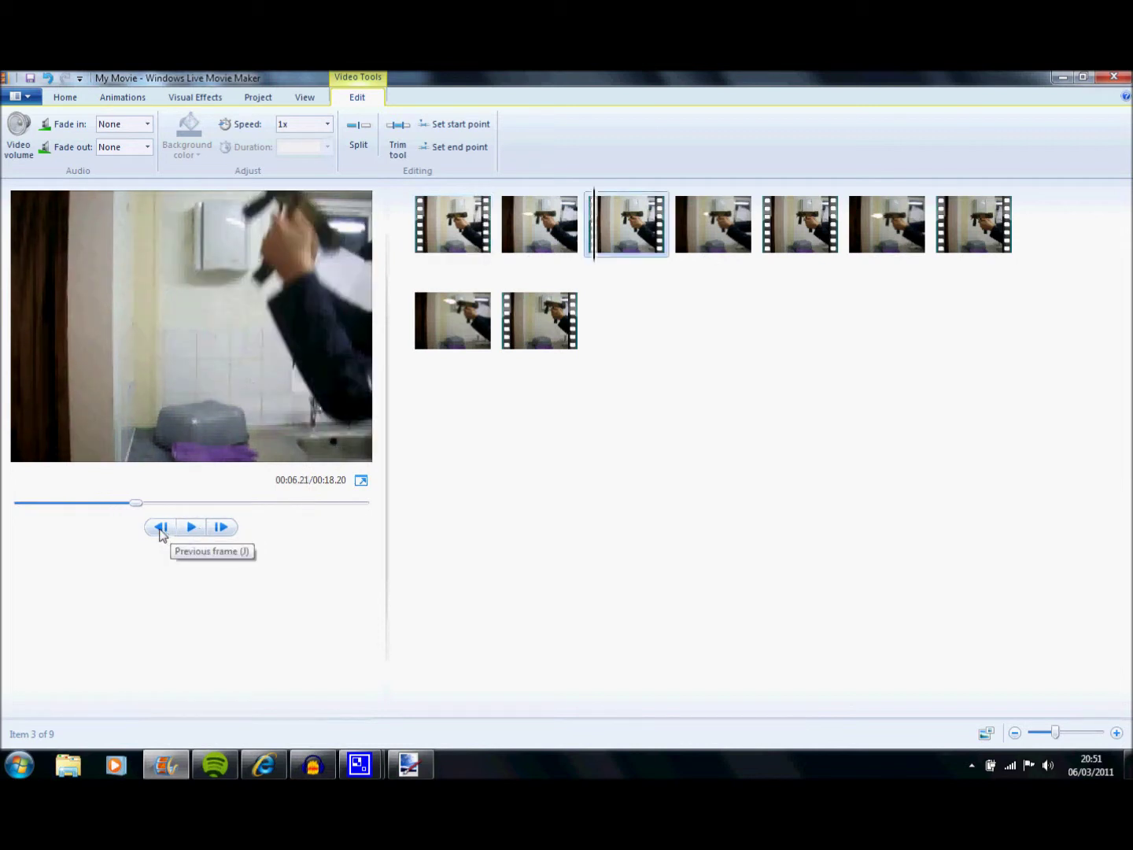
left_click(160, 528)
left_click(160, 528)
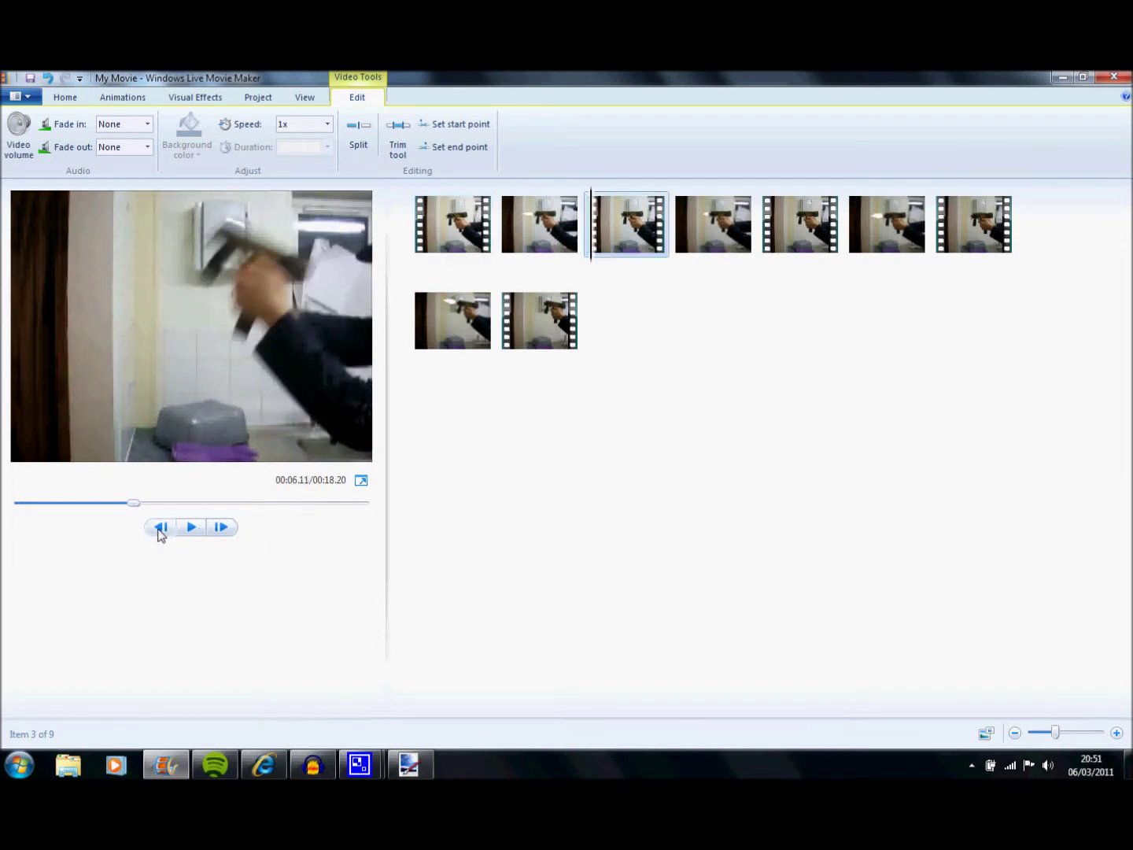
left_click(160, 528)
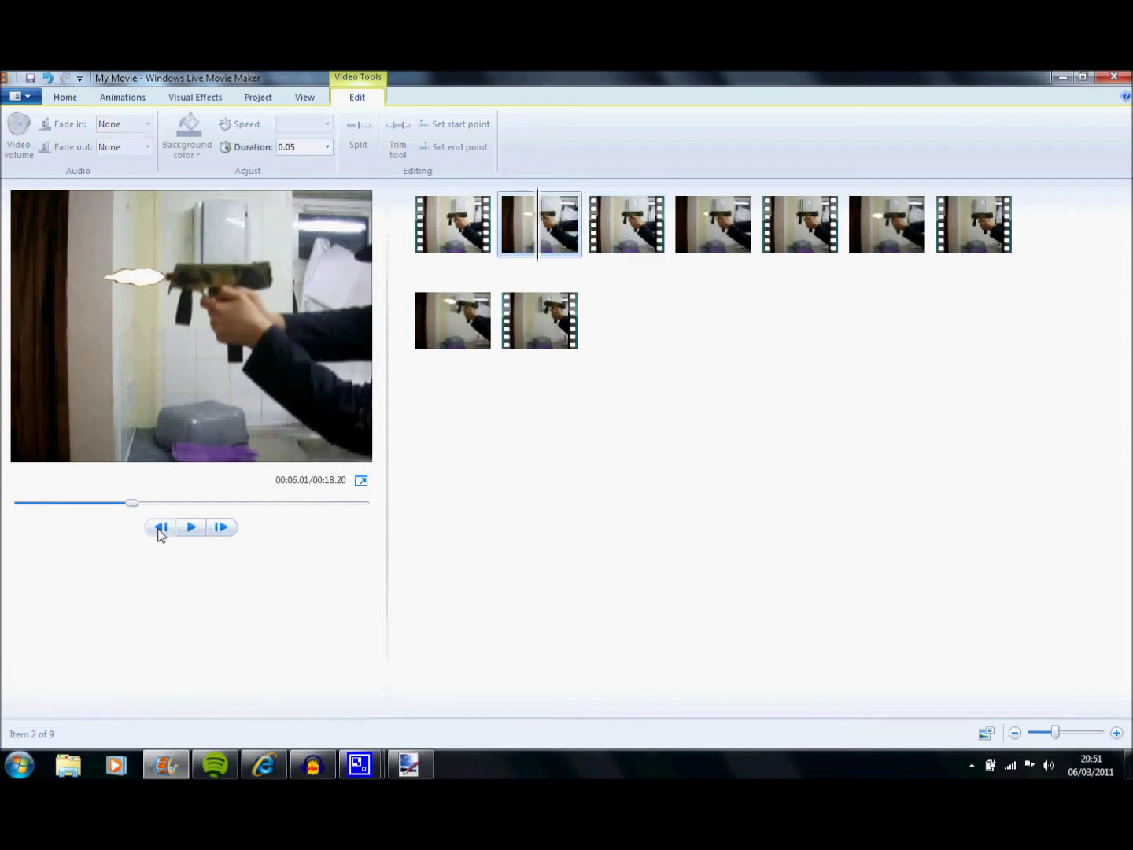
left_click(160, 528)
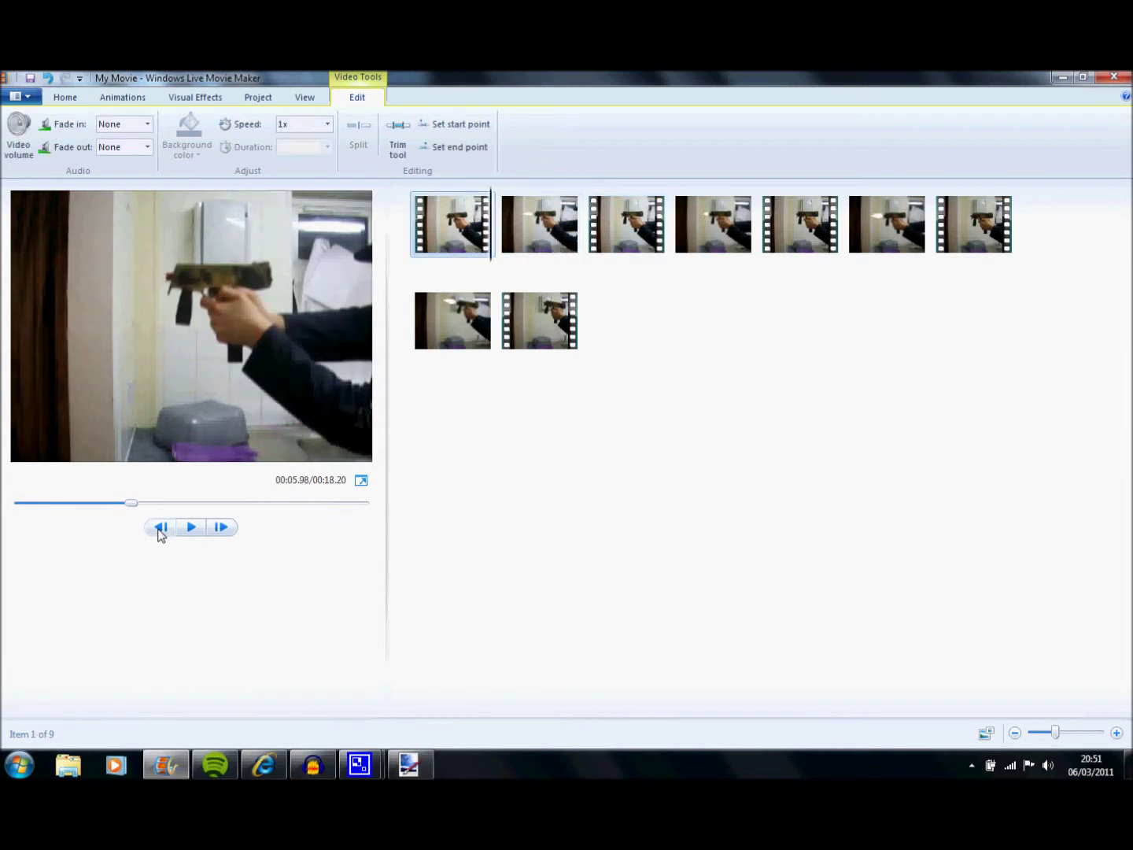
left_click(71, 97)
Step: Insert the 'ak 47' sound from the Music library at the current point, 00:05.98
left_click(154, 150)
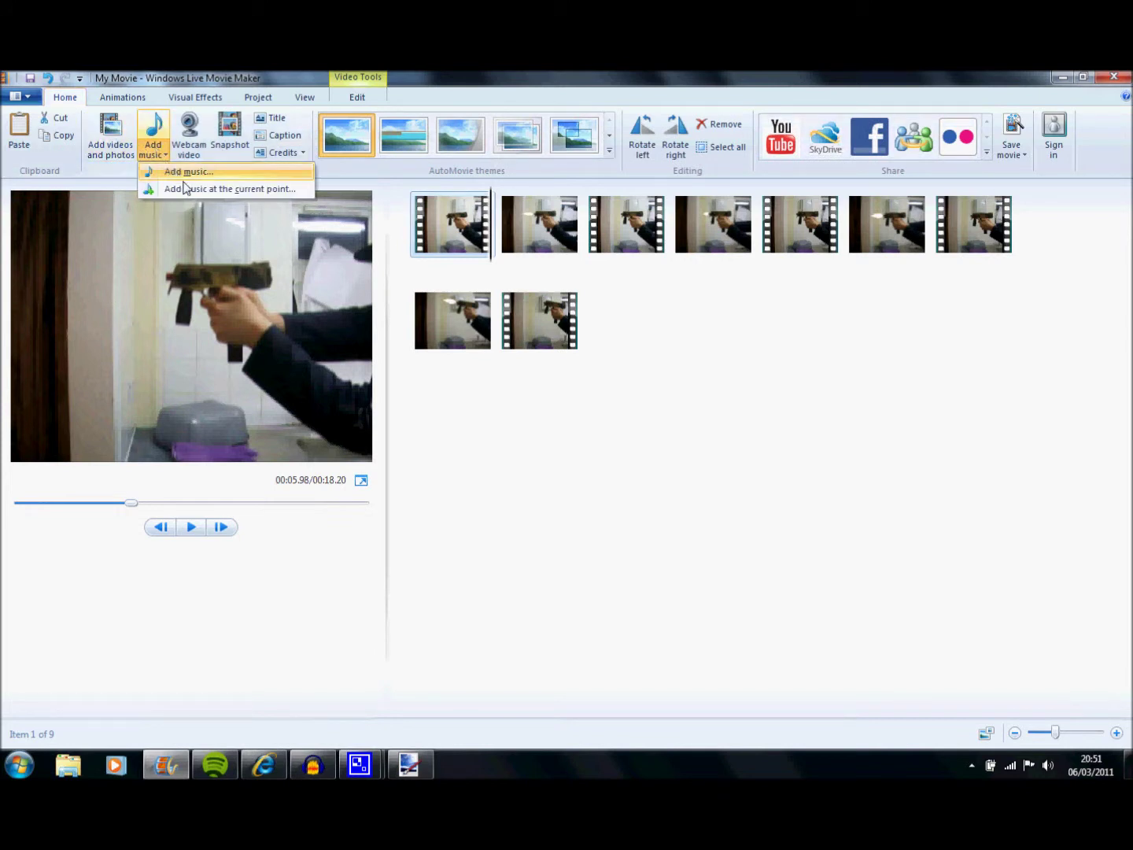
left_click(187, 189)
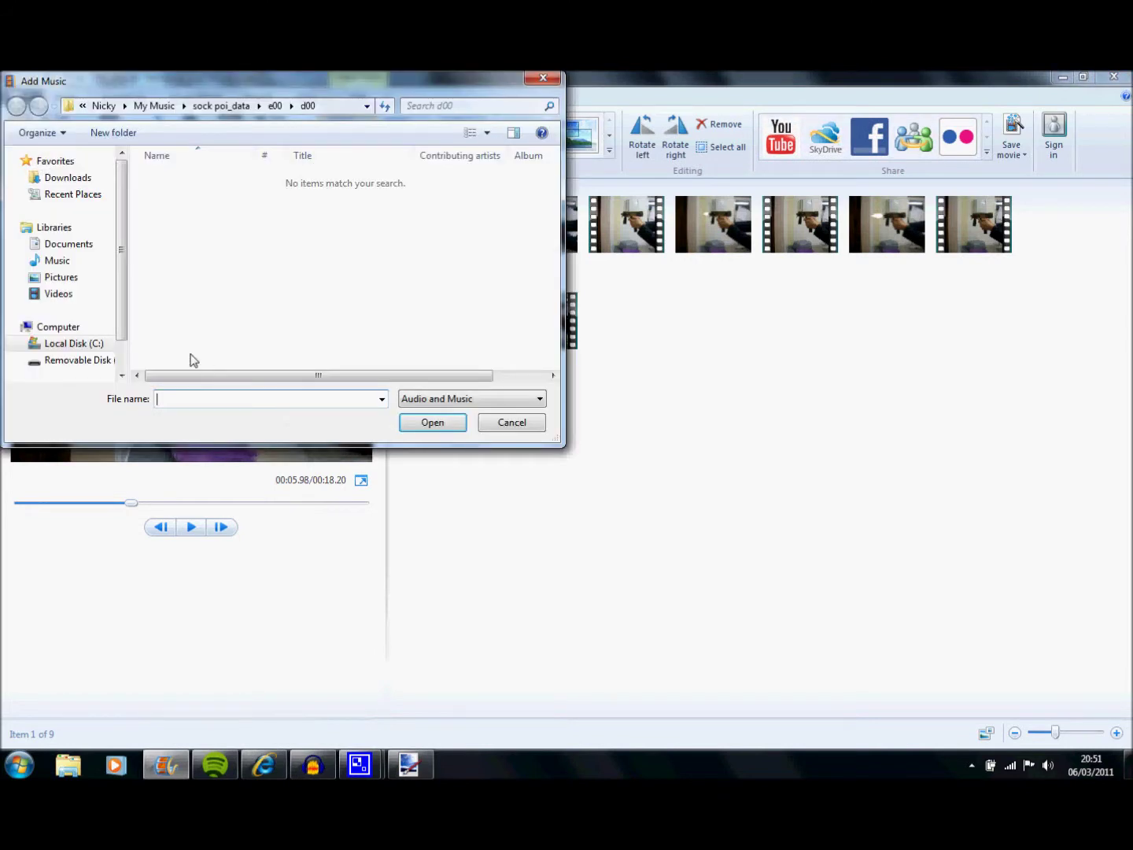
left_click(56, 262)
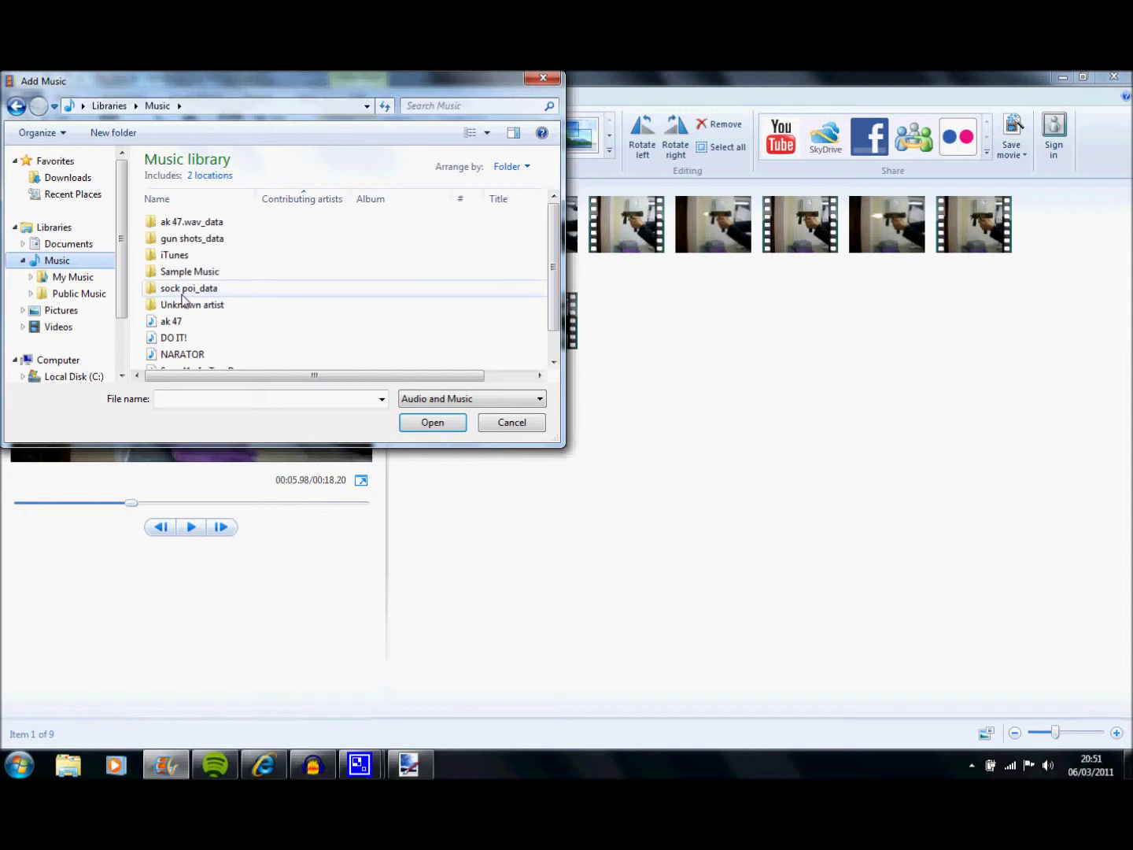
left_click(187, 325)
left_click(417, 423)
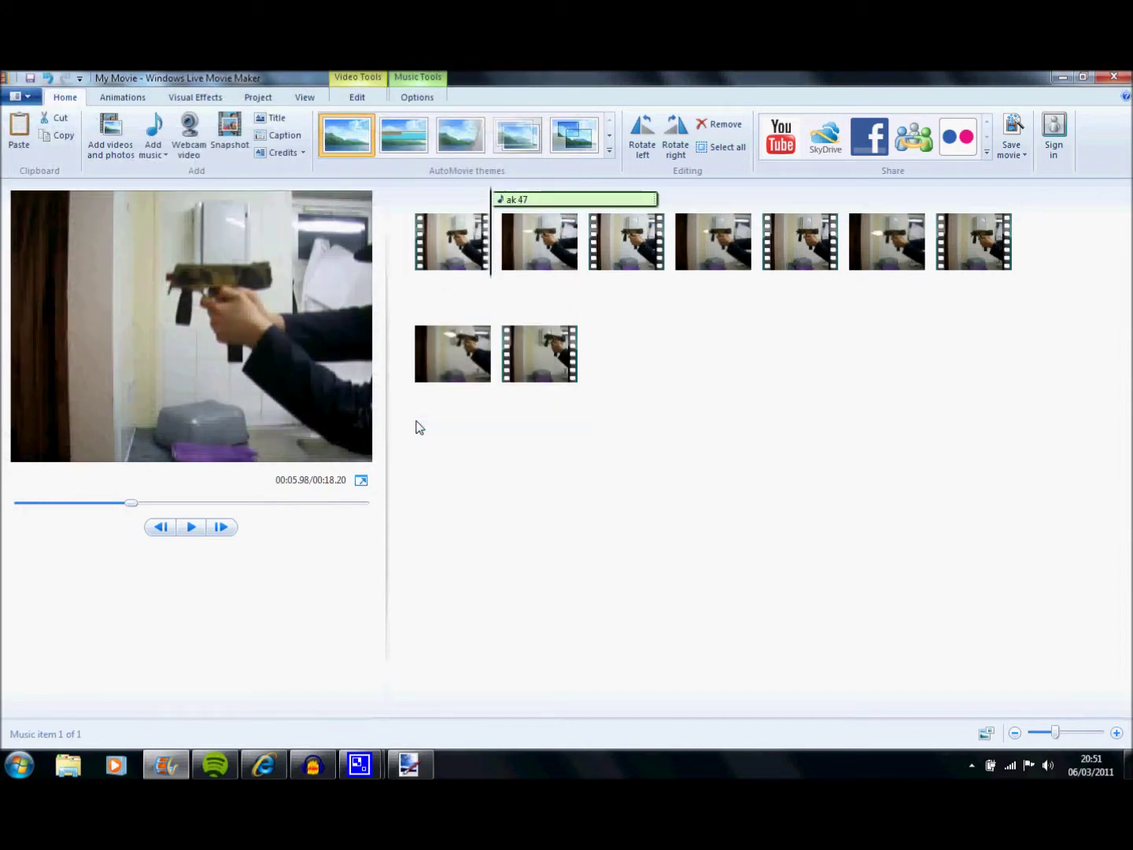
Step: Preview the movie from the start to check the added ak 47 sounds
left_click(193, 527)
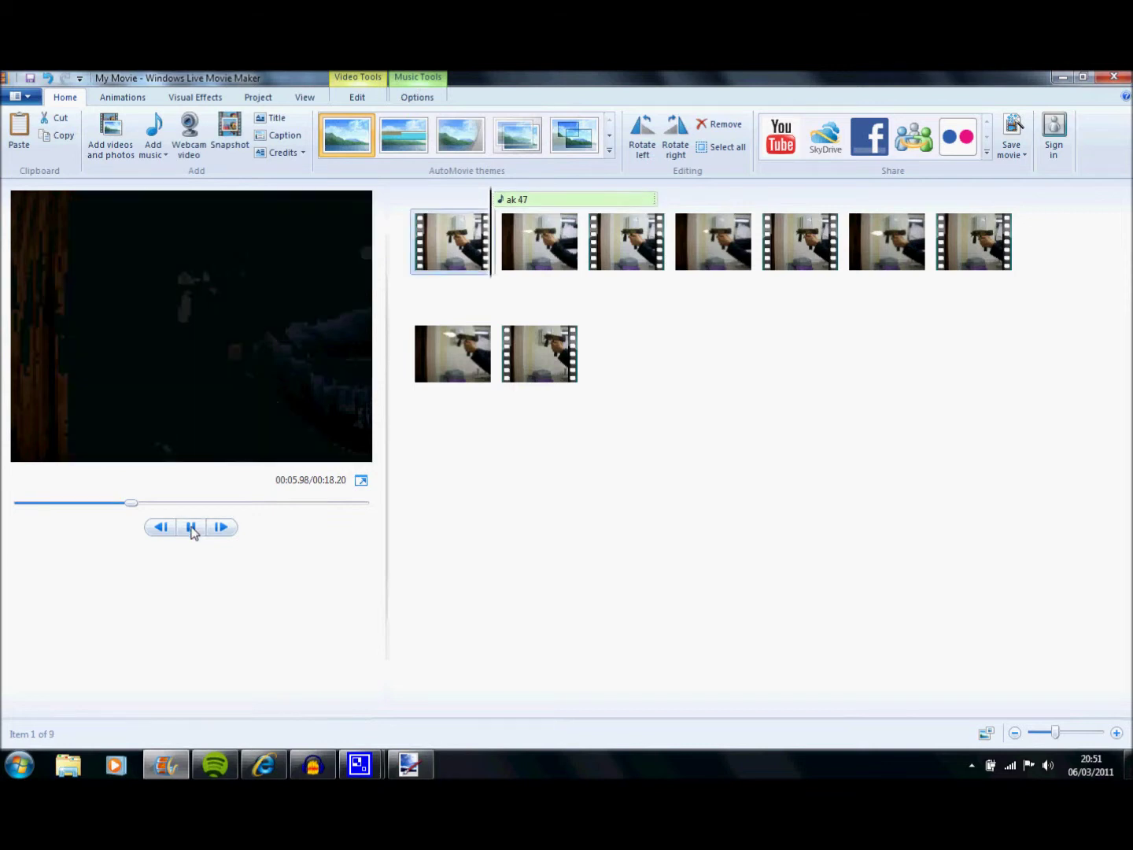
left_click(194, 532)
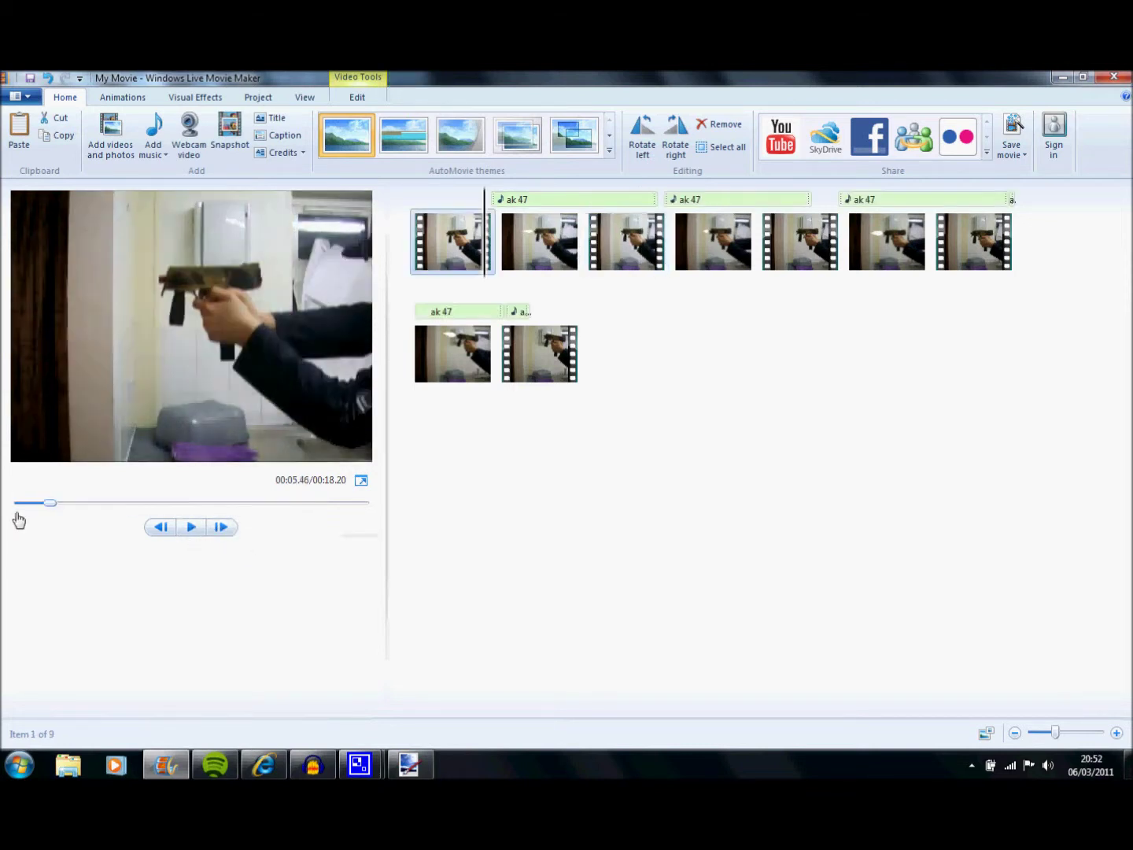
left_click(200, 530)
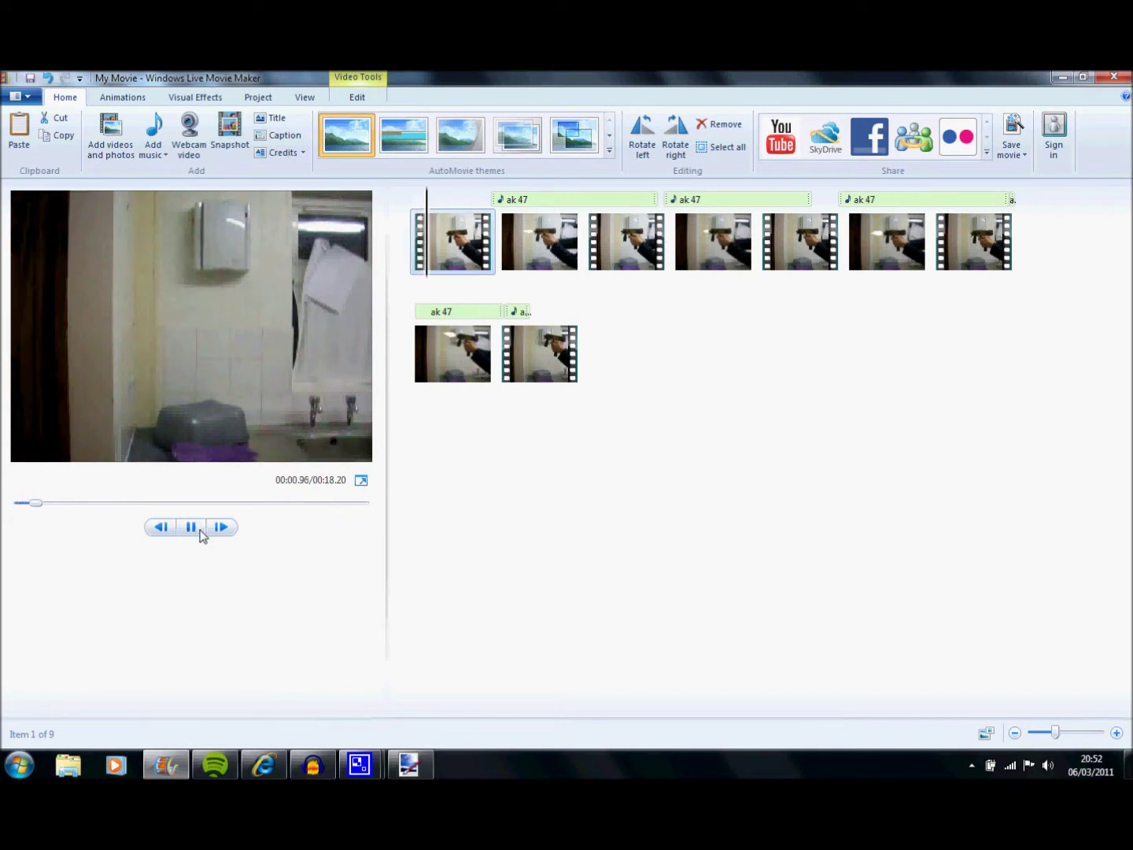